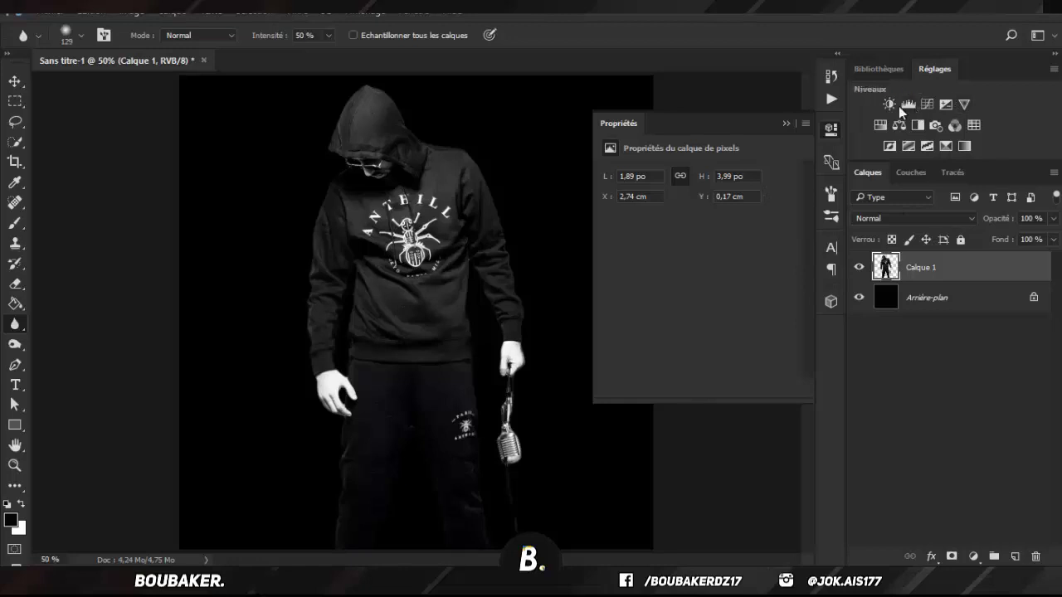
- Add a Brightness/Contrast adjustment clipped to the figure layer, with brightness -20 and contrast 72
{"action": "left_click", "coordinate": [889, 105]}
{"action": "left_click", "coordinate": [696, 387]}
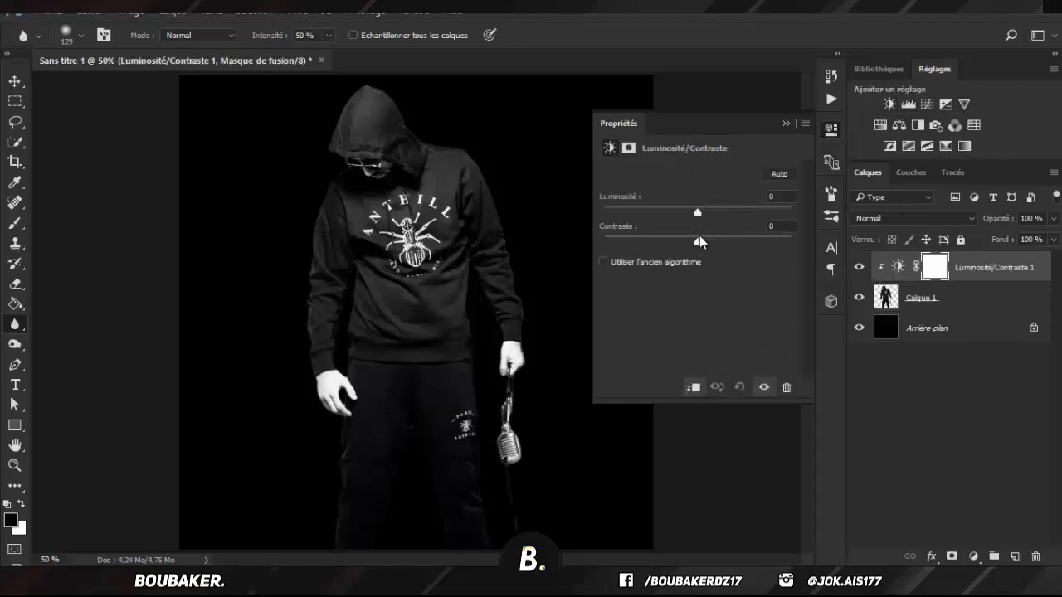
{"action": "left_click_drag", "start_coordinate": [700, 241], "coordinate": [766, 240]}
{"action": "mouse_move", "coordinate": [697, 211]}
{"action": "left_mouse_down"}
{"action": "mouse_move", "coordinate": [727, 207]}
{"action": "mouse_move", "coordinate": [665, 208]}
{"action": "mouse_move", "coordinate": [683, 209]}
{"action": "left_mouse_up"}
{"action": "left_click_drag", "start_coordinate": [769, 240], "coordinate": [777, 241]}
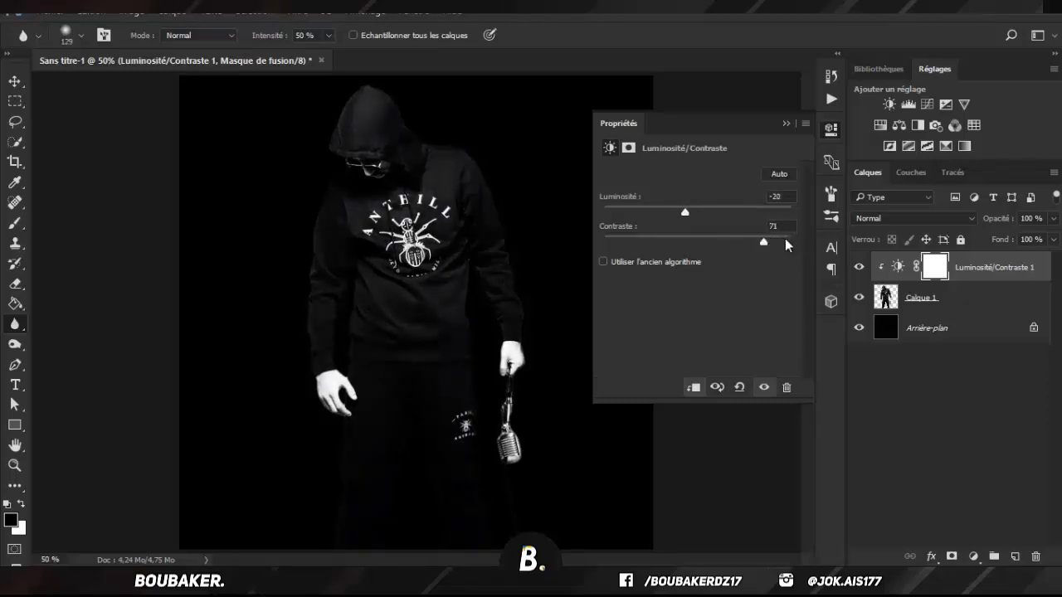
- Fully desaturate the figure layer Calque 1 with a Hue/Saturation adjustment
{"action": "left_click", "coordinate": [945, 287]}
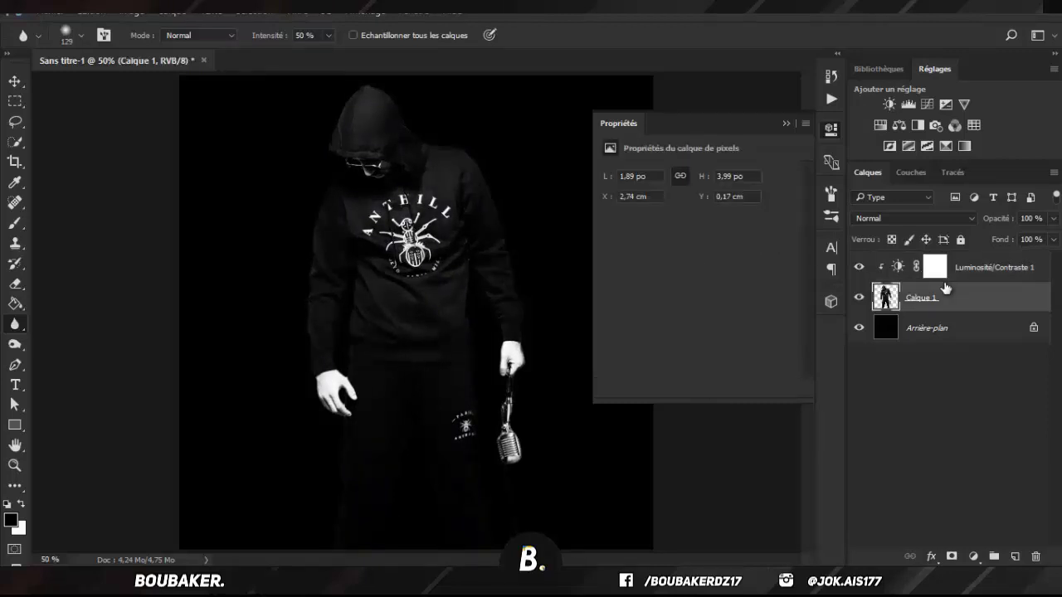
{"action": "key", "text": "ctrl+u"}
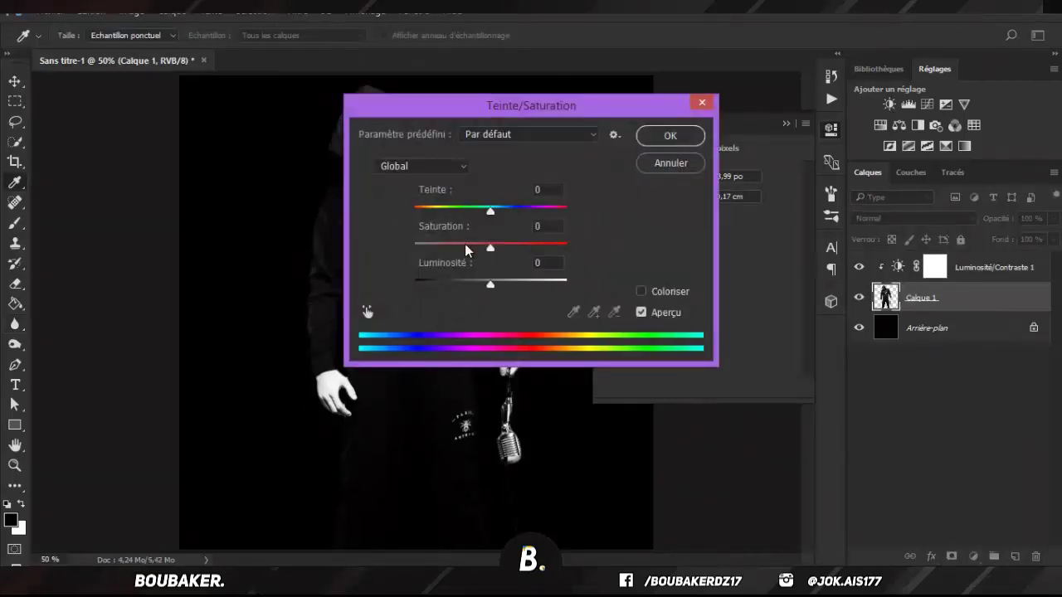
{"action": "left_click_drag", "start_coordinate": [466, 248], "coordinate": [415, 247]}
{"action": "key", "text": "Return"}
{"action": "key", "text": "r"}
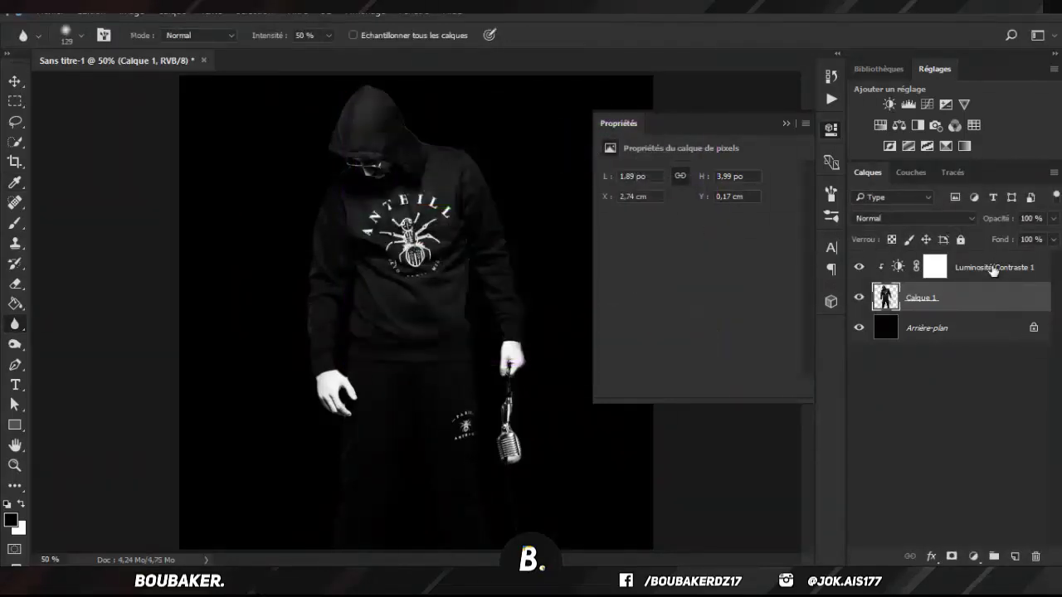
- Paint soft white light along the figure's upper right side on a new clipped layer, blended as Lumière tamisée at 94% opacity
{"action": "left_click", "coordinate": [1014, 557]}
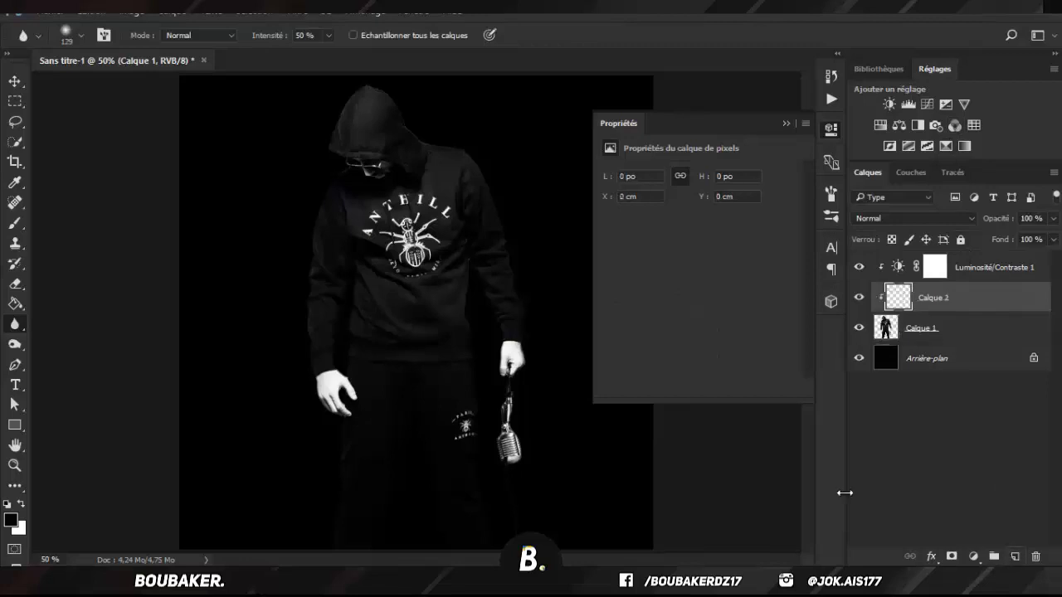
{"action": "left_click", "coordinate": [15, 223]}
{"action": "key", "text": "x"}
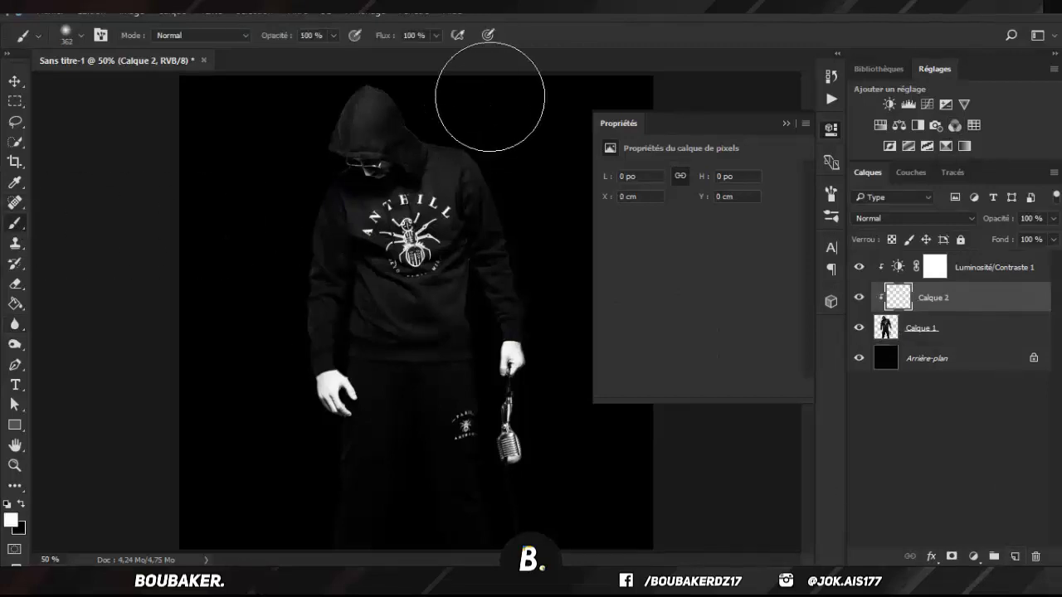
{"action": "mouse_move", "coordinate": [564, 114]}
{"action": "left_mouse_down"}
{"action": "mouse_move", "coordinate": [536, 230]}
{"action": "mouse_move", "coordinate": [581, 266]}
{"action": "left_mouse_up"}
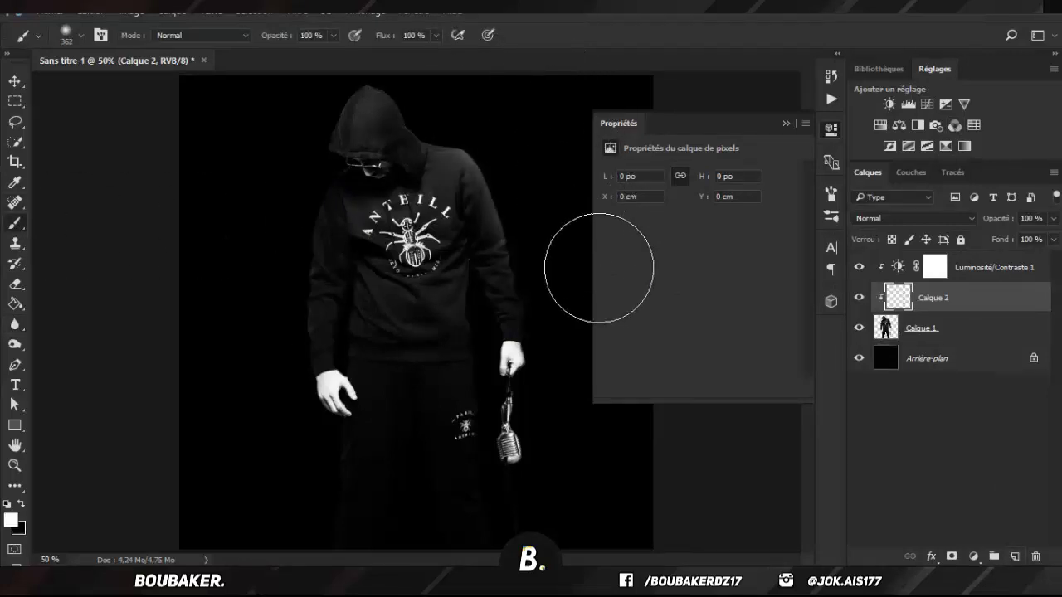
{"action": "left_click", "coordinate": [447, 79]}
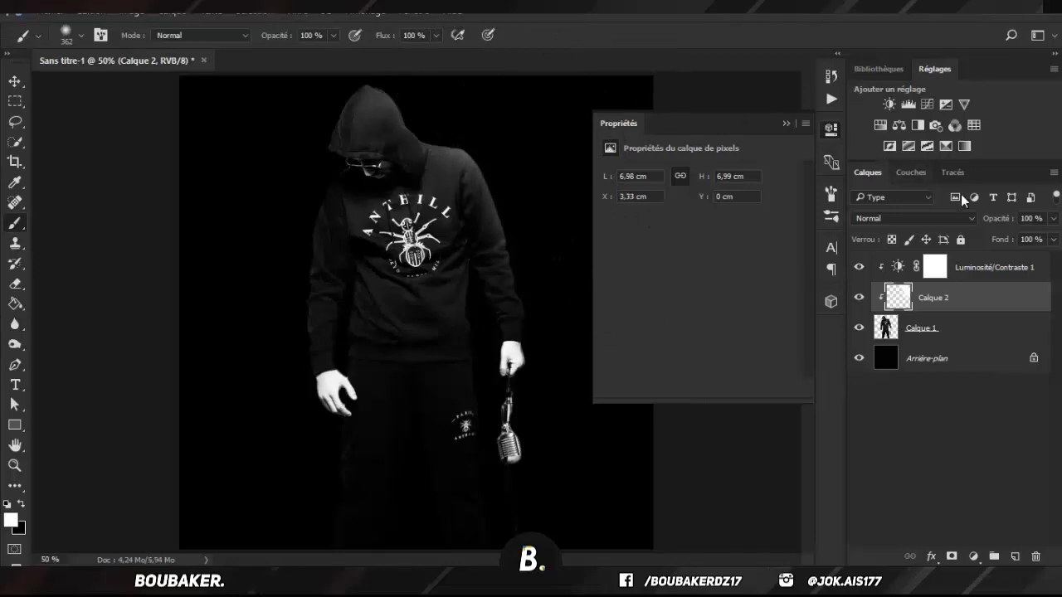
{"action": "left_click", "coordinate": [910, 222]}
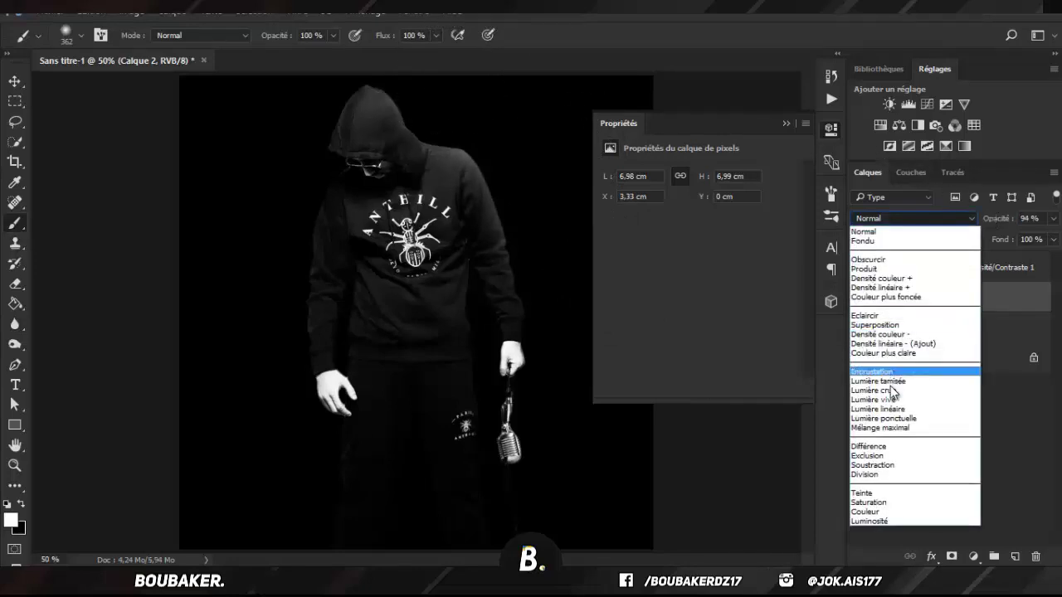
{"action": "left_click", "coordinate": [882, 373]}
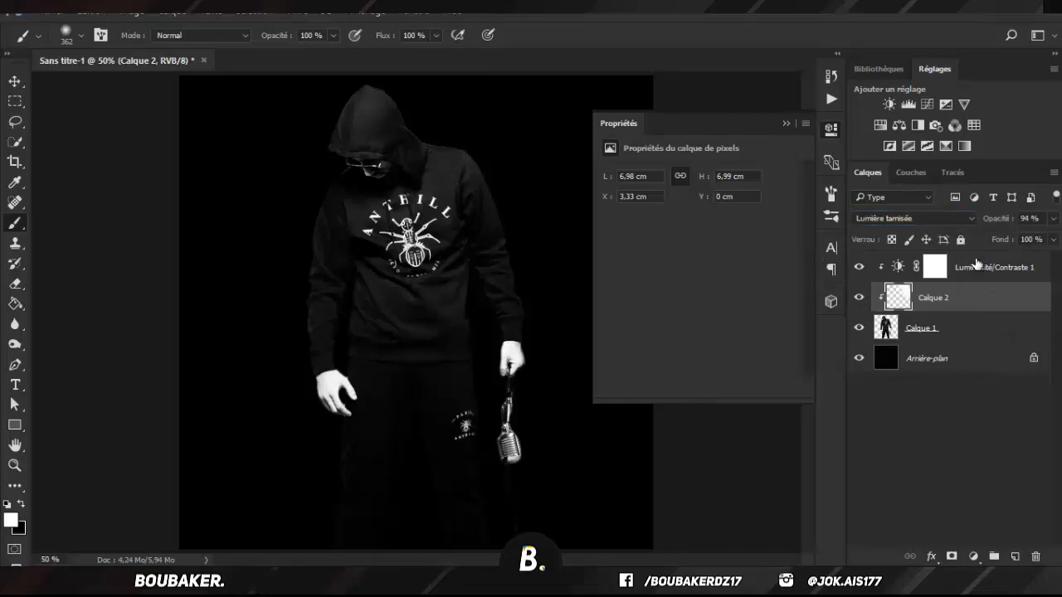
- Apply the Topaz Adjust 5 filter to Calque 1 using the Dynamic Pop II preset from the HDR Collection
{"action": "left_click", "coordinate": [993, 325]}
{"action": "left_click", "coordinate": [329, 11]}
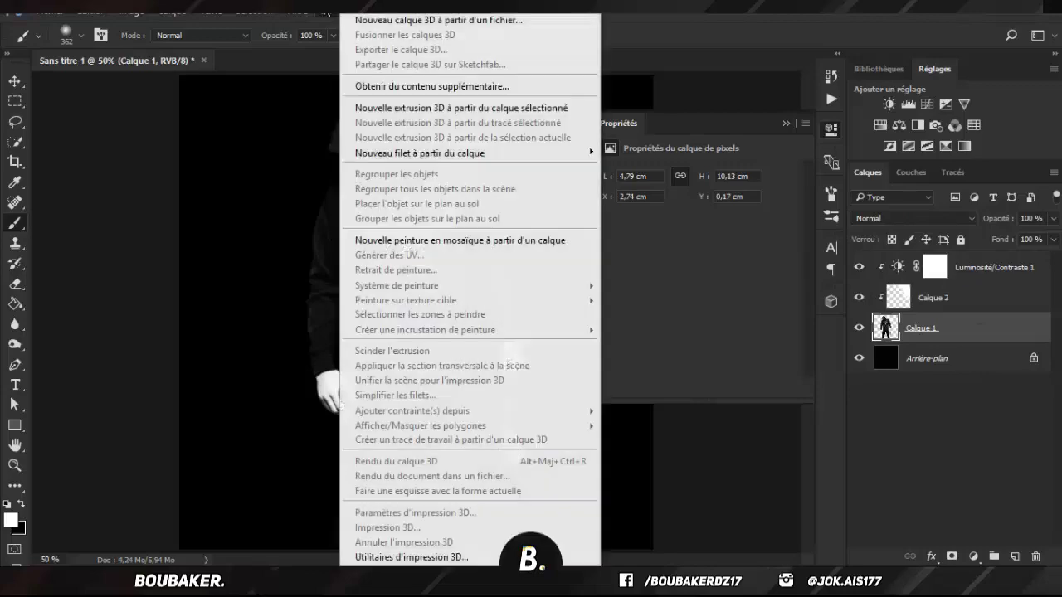
{"action": "mouse_move", "coordinate": [297, 11]}
{"action": "mouse_move", "coordinate": [378, 338]}
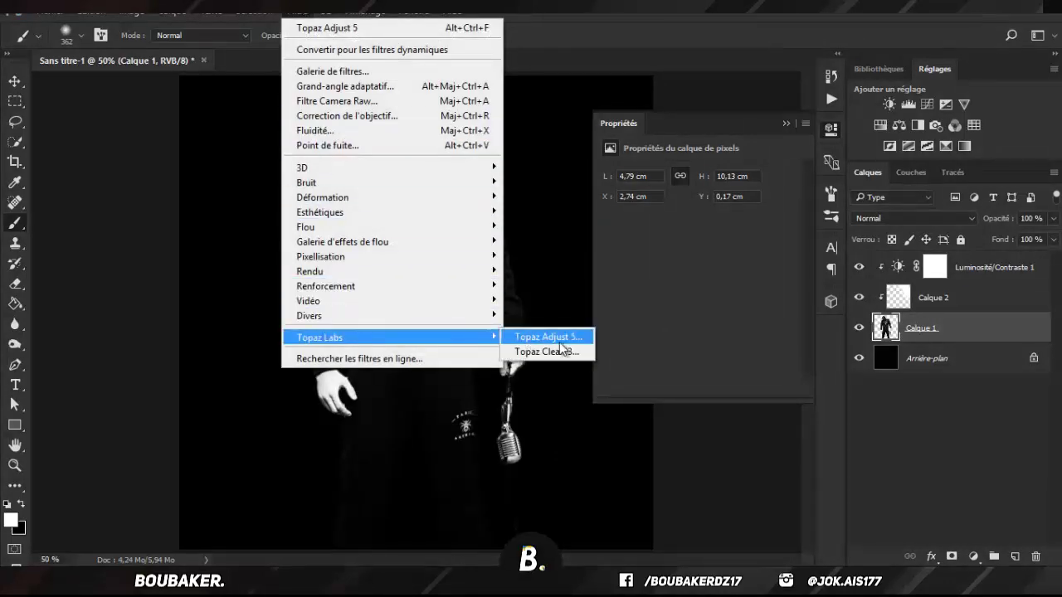
{"action": "left_click", "coordinate": [564, 339]}
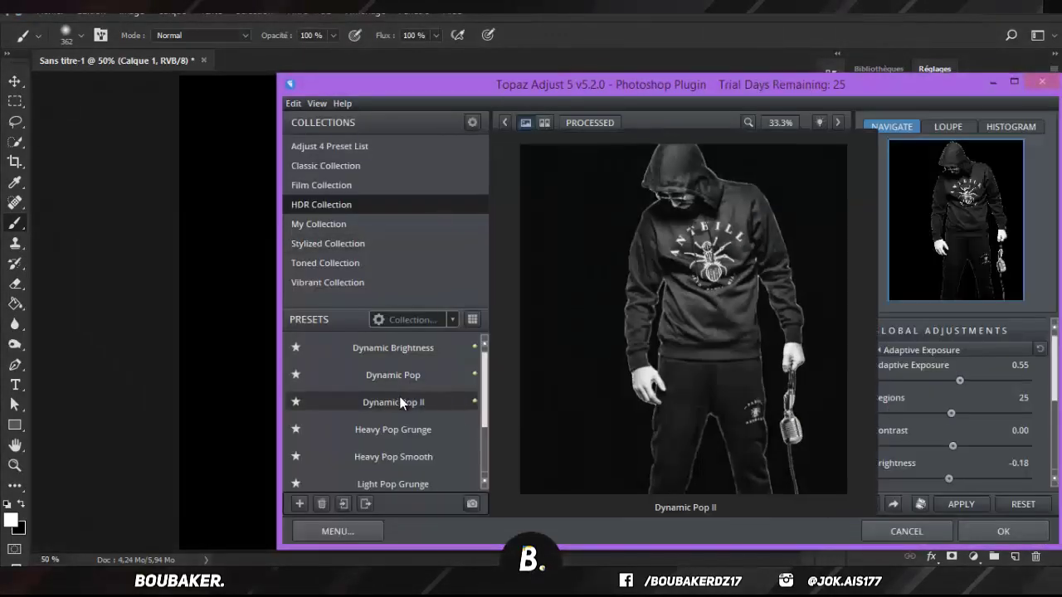
{"action": "left_click", "coordinate": [397, 398]}
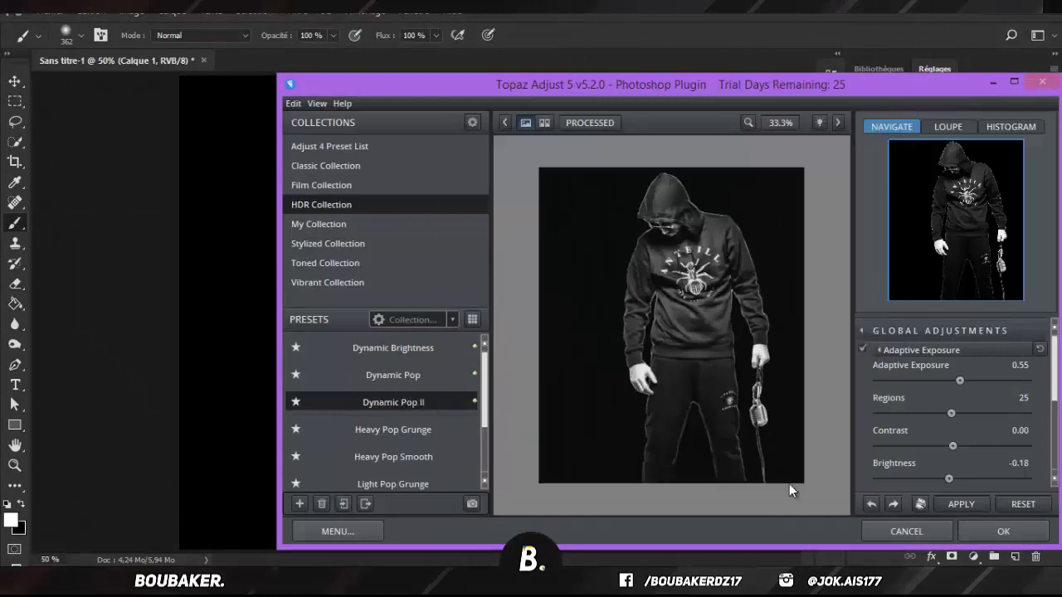
{"action": "left_click", "coordinate": [976, 525]}
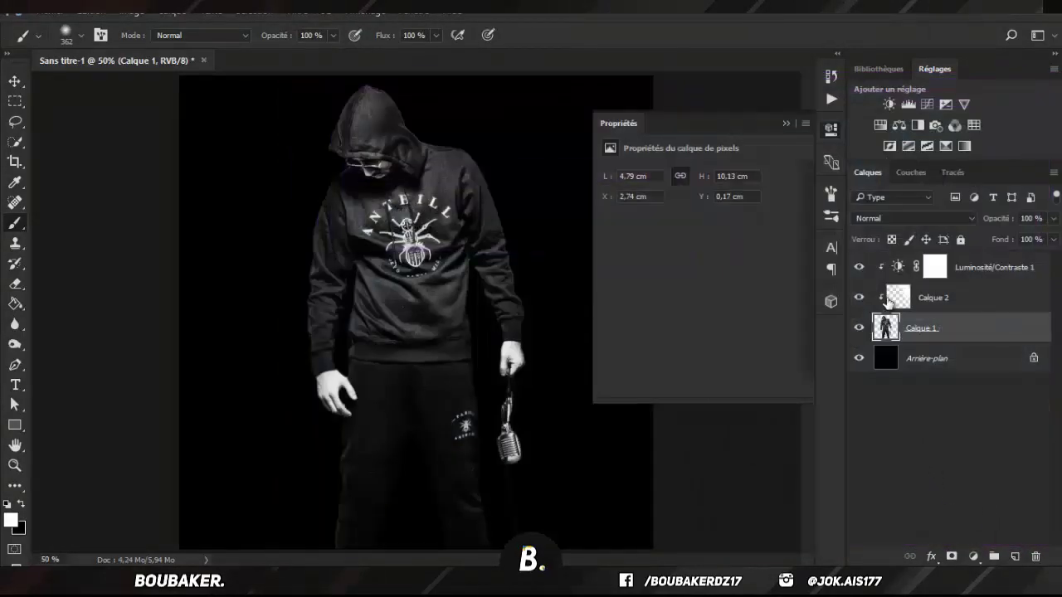
- Add a clipped Exposure adjustment above Calque 2 with exposure -0.83 and offset -0.0042
{"action": "left_click", "coordinate": [1005, 274]}
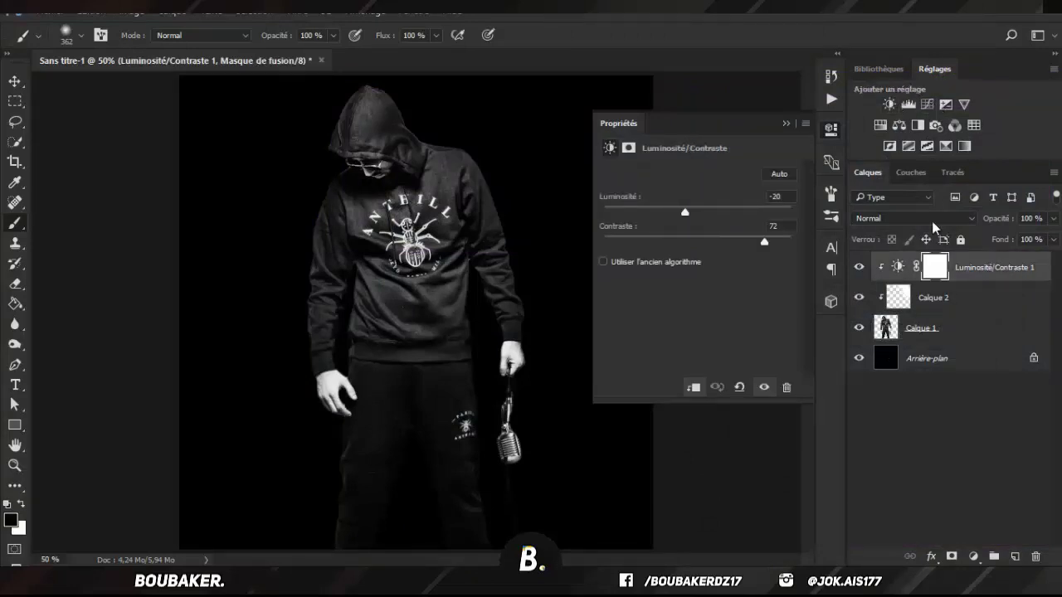
{"action": "left_click", "coordinate": [969, 304]}
{"action": "left_click", "coordinate": [945, 104]}
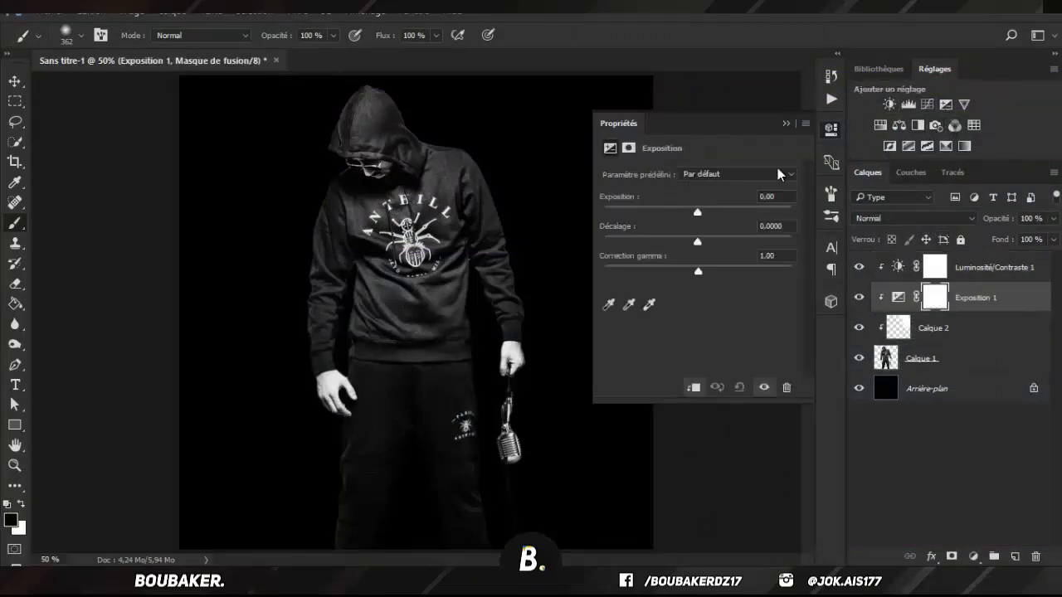
{"action": "left_click_drag", "start_coordinate": [697, 214], "coordinate": [696, 239]}
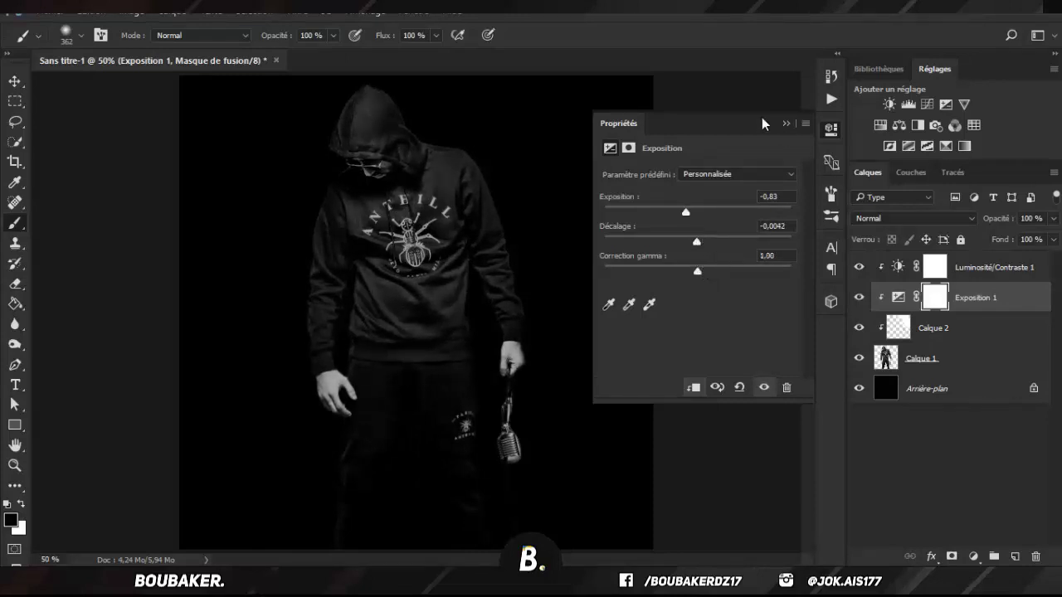
{"action": "left_click", "coordinate": [786, 122]}
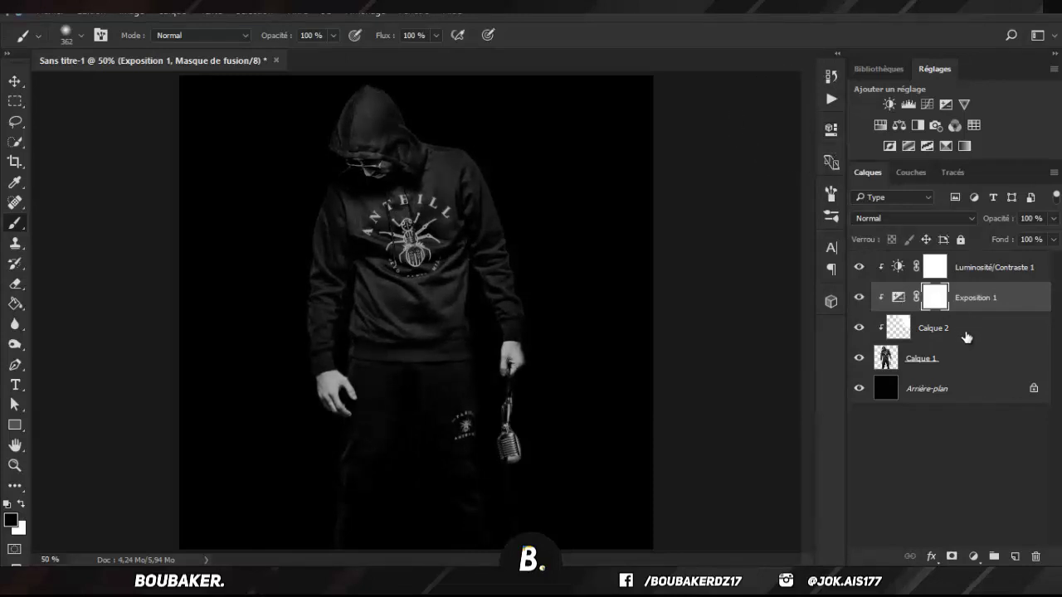
- Create a clipped layer directly above Calque 1 and paint soft black shadows along both sides of the figure
{"action": "left_click", "coordinate": [968, 362]}
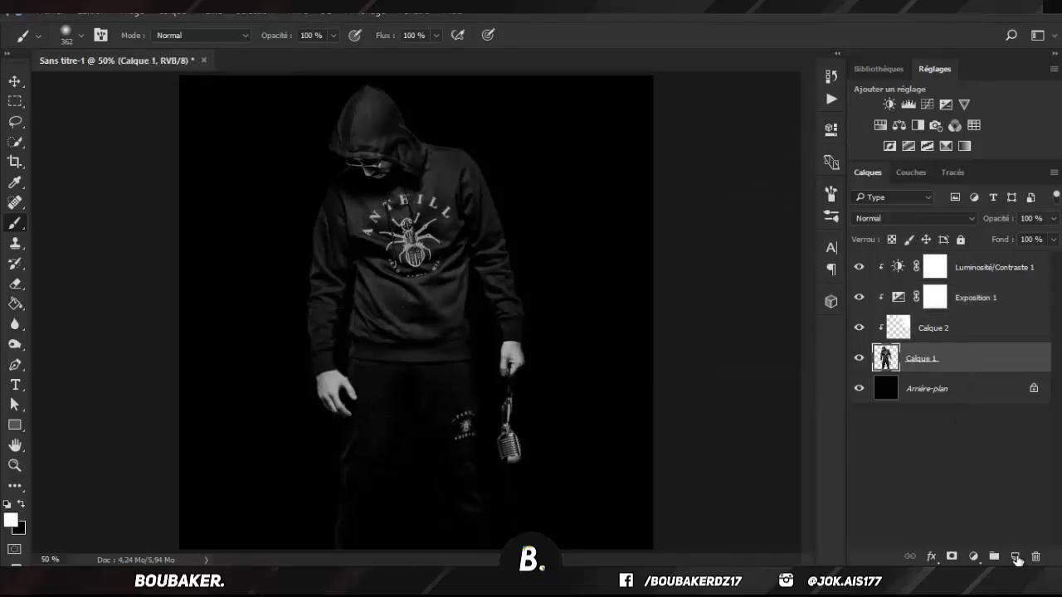
{"action": "left_click", "coordinate": [1016, 556]}
{"action": "key", "text": "x"}
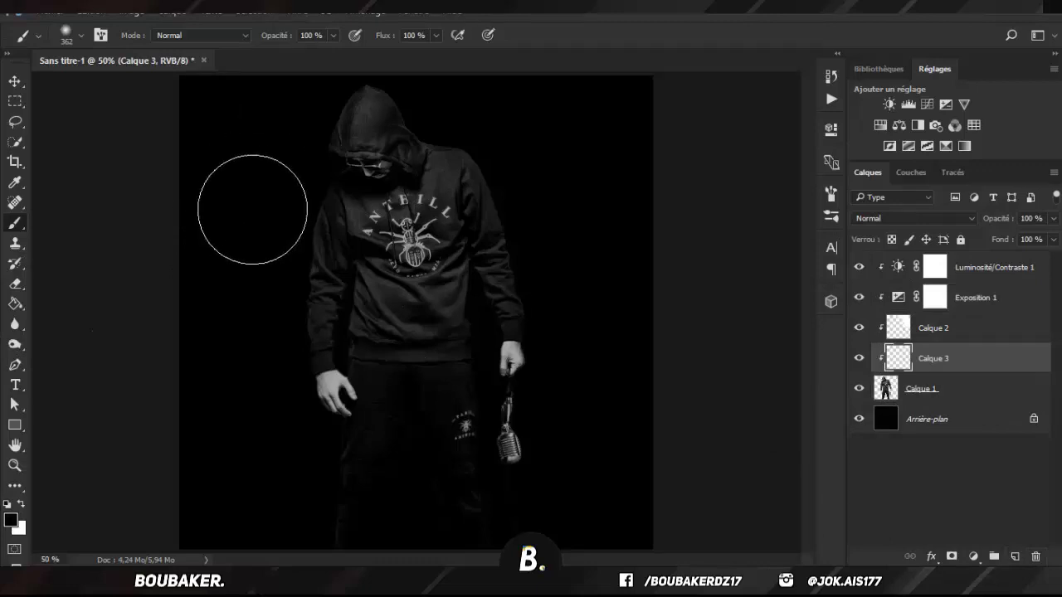
{"action": "mouse_move", "coordinate": [252, 209]}
{"action": "left_mouse_down"}
{"action": "mouse_move", "coordinate": [221, 277]}
{"action": "mouse_move", "coordinate": [239, 332]}
{"action": "mouse_move", "coordinate": [223, 298]}
{"action": "left_mouse_up"}
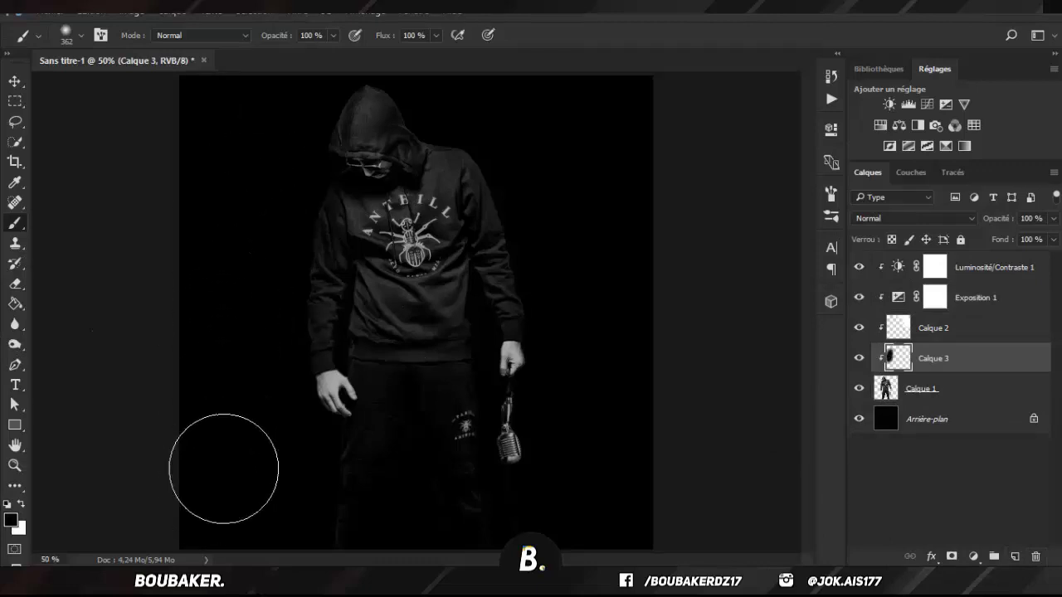
{"action": "mouse_move", "coordinate": [617, 206]}
{"action": "left_mouse_down"}
{"action": "mouse_move", "coordinate": [603, 152]}
{"action": "mouse_move", "coordinate": [574, 264]}
{"action": "mouse_move", "coordinate": [572, 154]}
{"action": "mouse_move", "coordinate": [666, 260]}
{"action": "left_mouse_up"}
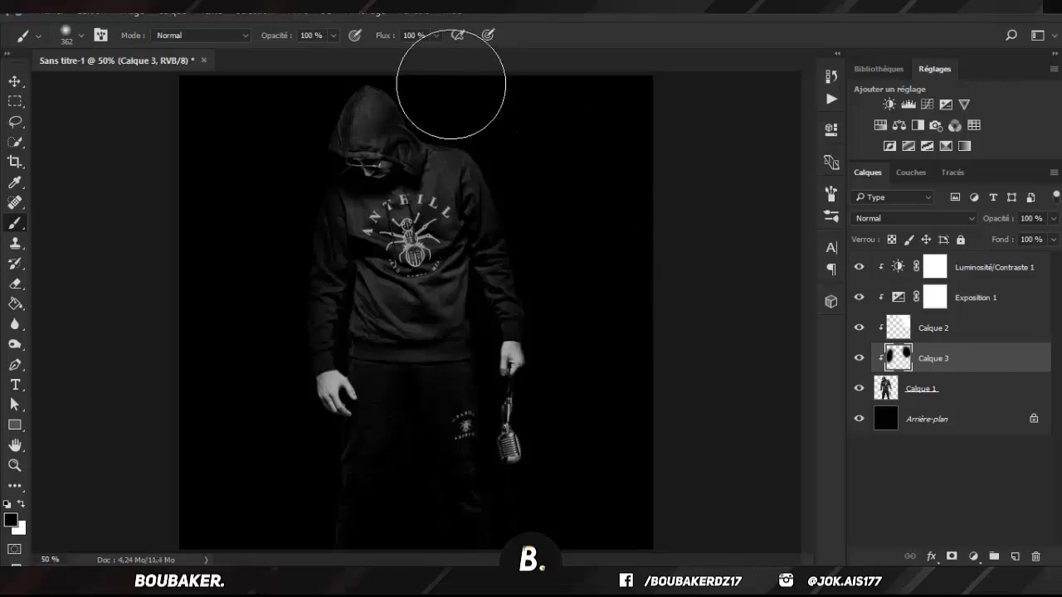
{"action": "left_click", "coordinate": [267, 113]}
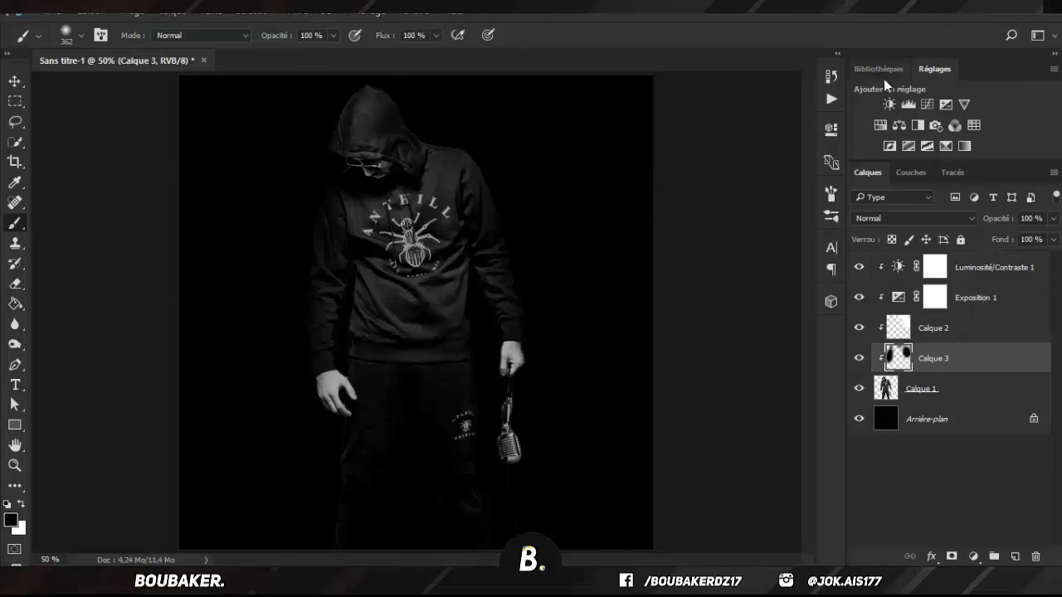
- Add a clipped Brightness/Contrast adjustment above Calque 3 with brightness -55 and contrast 30, and invert its mask
{"action": "left_click", "coordinate": [886, 100]}
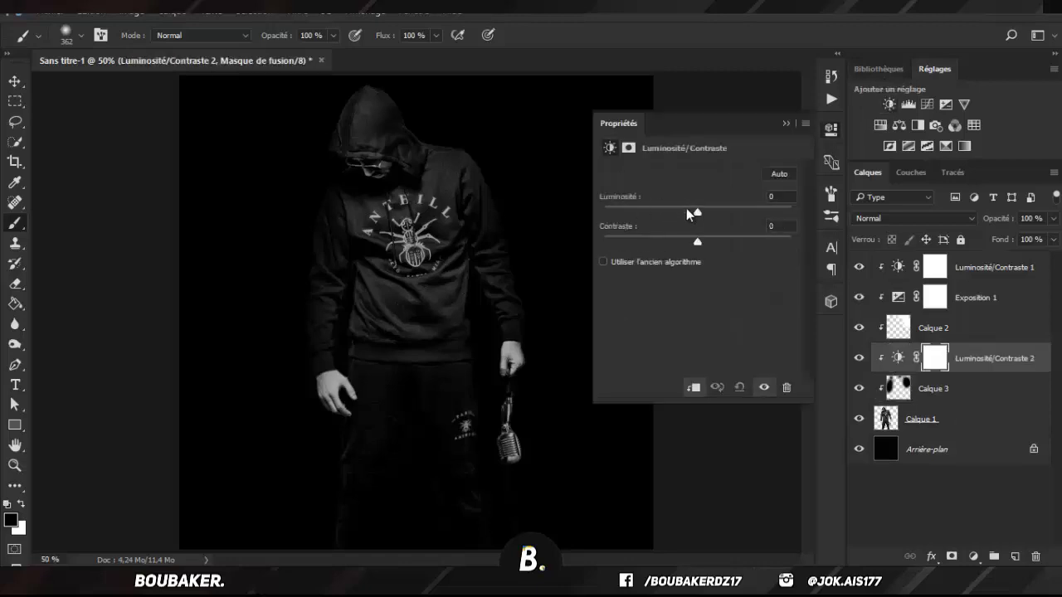
{"action": "left_click_drag", "start_coordinate": [686, 210], "coordinate": [661, 212]}
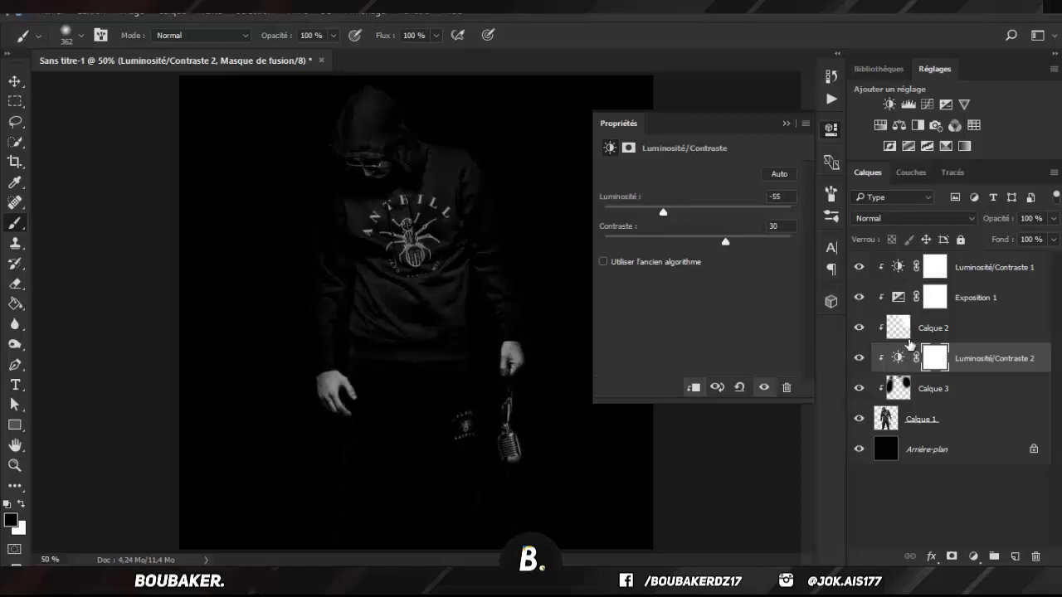
{"action": "key", "text": "ctrl+i"}
- Paint the adjustment's mask white over the chest, trousers and outer sides of the figure, and black over the head
{"action": "key", "text": "x"}
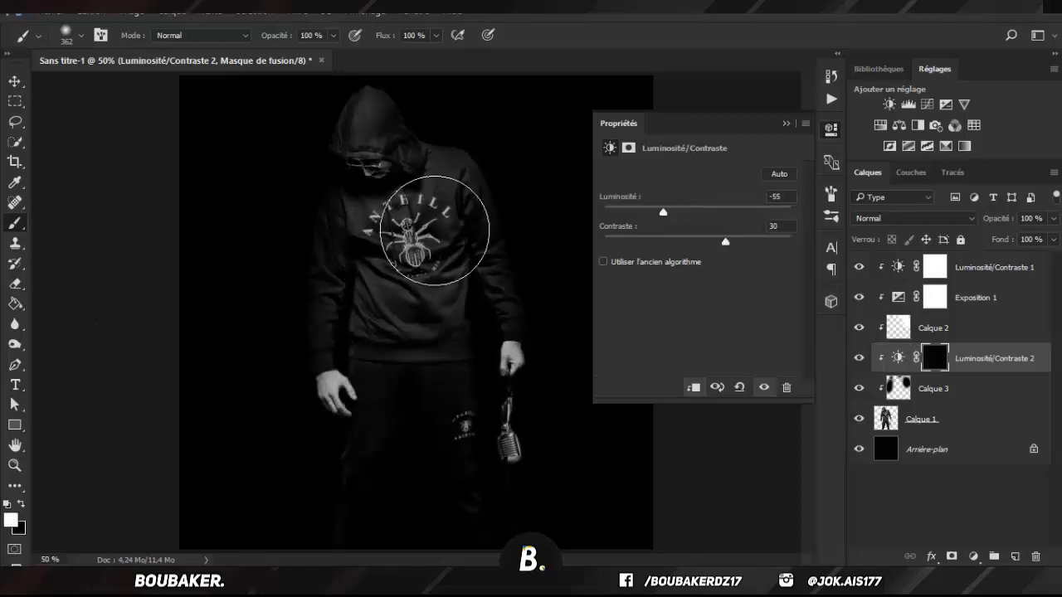
{"action": "mouse_move", "coordinate": [435, 230]}
{"action": "left_mouse_down"}
{"action": "mouse_move", "coordinate": [431, 362]}
{"action": "mouse_move", "coordinate": [389, 213]}
{"action": "mouse_move", "coordinate": [411, 222]}
{"action": "mouse_move", "coordinate": [420, 196]}
{"action": "left_mouse_up"}
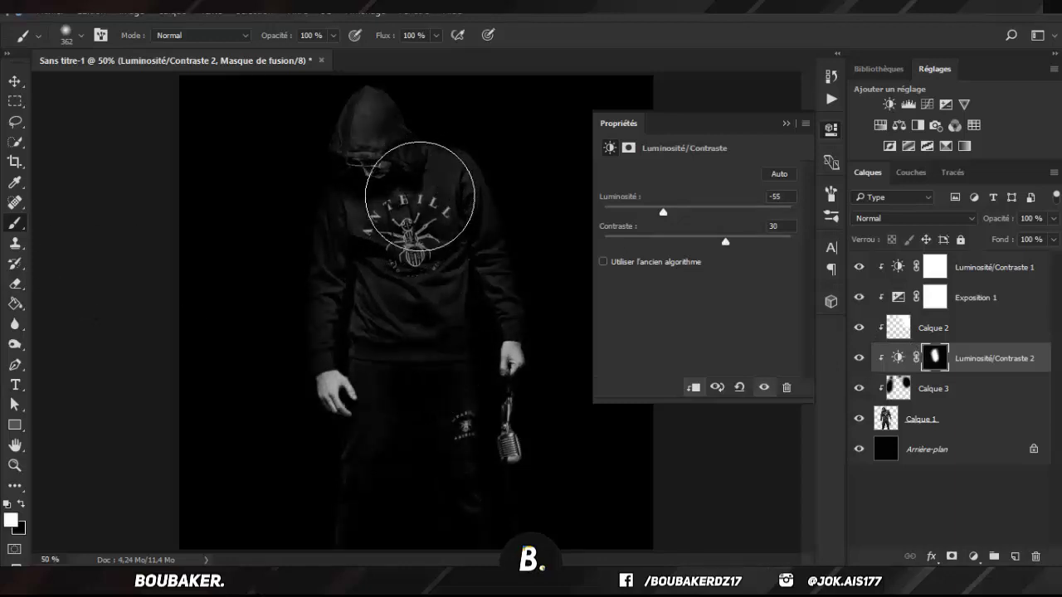
{"action": "key", "text": "x"}
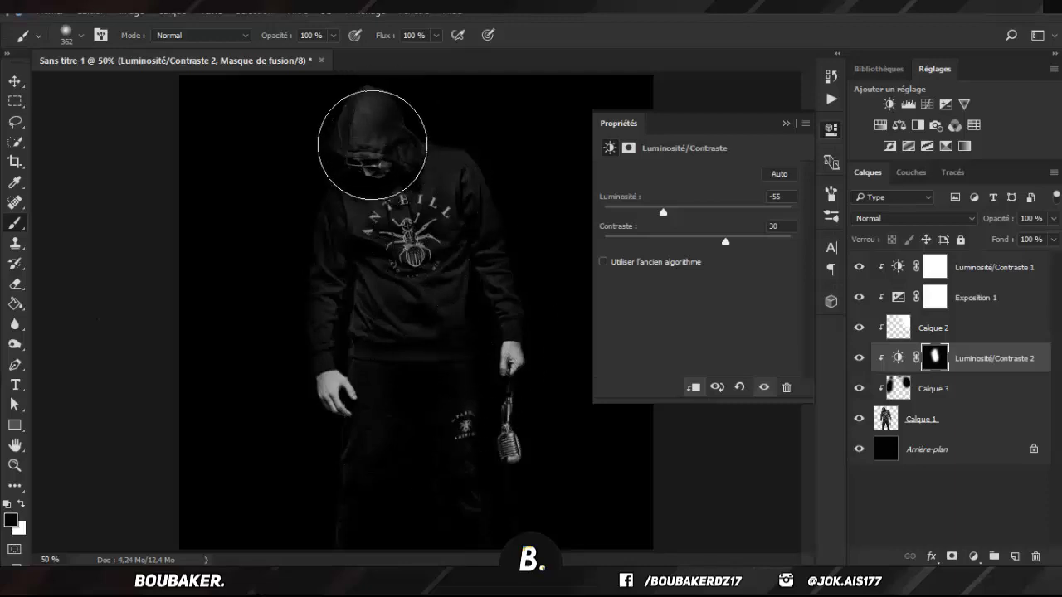
{"action": "left_click_drag", "start_coordinate": [372, 145], "coordinate": [361, 132]}
{"action": "key", "text": "x"}
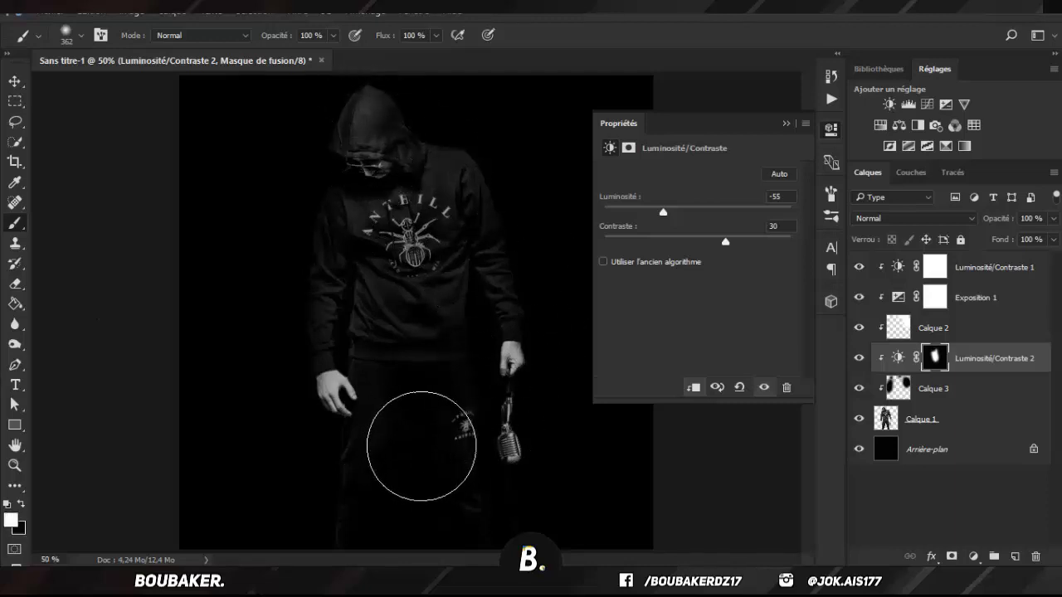
{"action": "left_click_drag", "start_coordinate": [422, 446], "coordinate": [407, 458]}
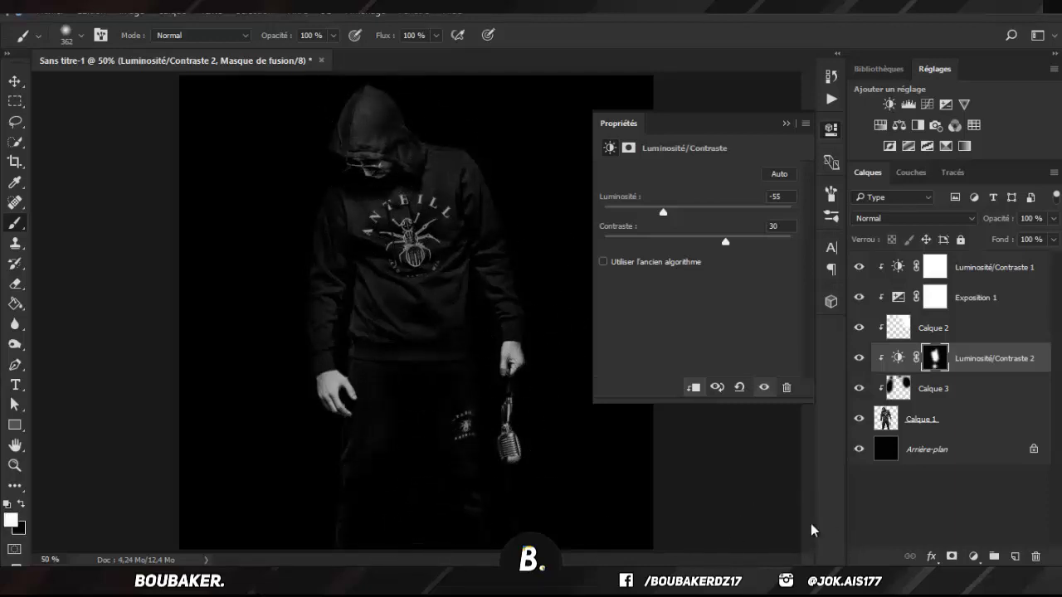
{"action": "mouse_move", "coordinate": [559, 273]}
{"action": "left_mouse_down"}
{"action": "mouse_move", "coordinate": [554, 301]}
{"action": "mouse_move", "coordinate": [569, 241]}
{"action": "left_mouse_up"}
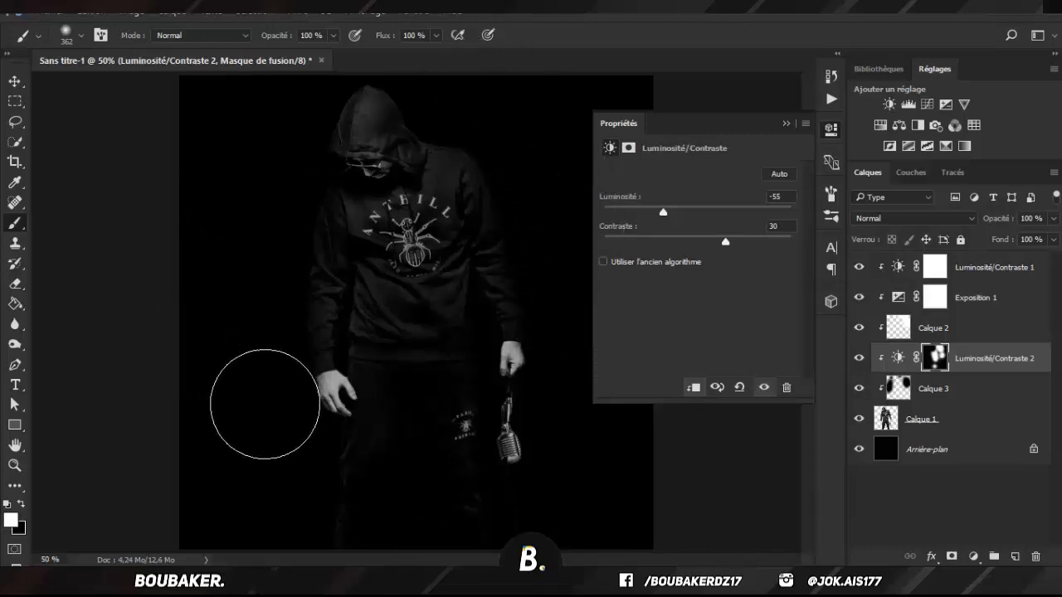
{"action": "left_click", "coordinate": [301, 457]}
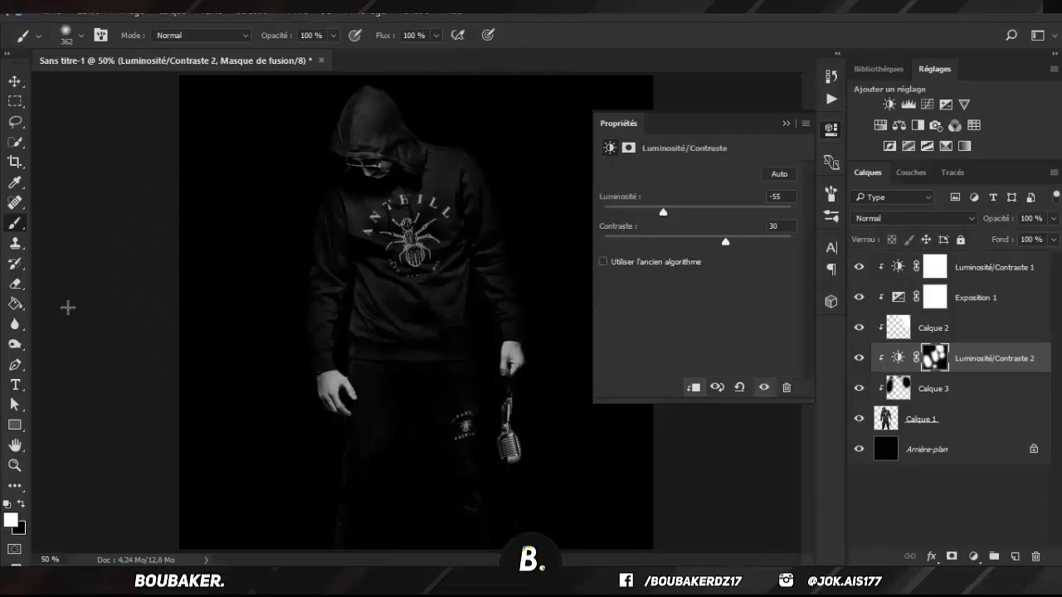
- Create a clipped layer directly above Luminosité/Contraste 2, fill it with grey #898989 and set its blend mode to Lumière tamisée
{"action": "left_click", "coordinate": [784, 126]}
{"action": "left_click", "coordinate": [1015, 557]}
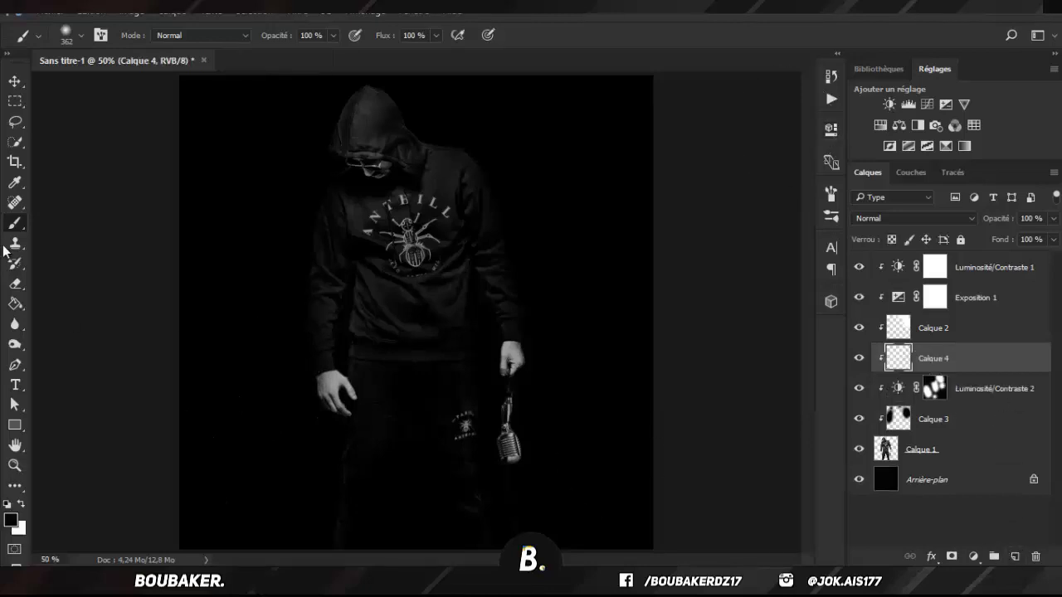
{"action": "left_click", "coordinate": [15, 304]}
{"action": "left_click", "coordinate": [6, 503]}
{"action": "left_click", "coordinate": [10, 521]}
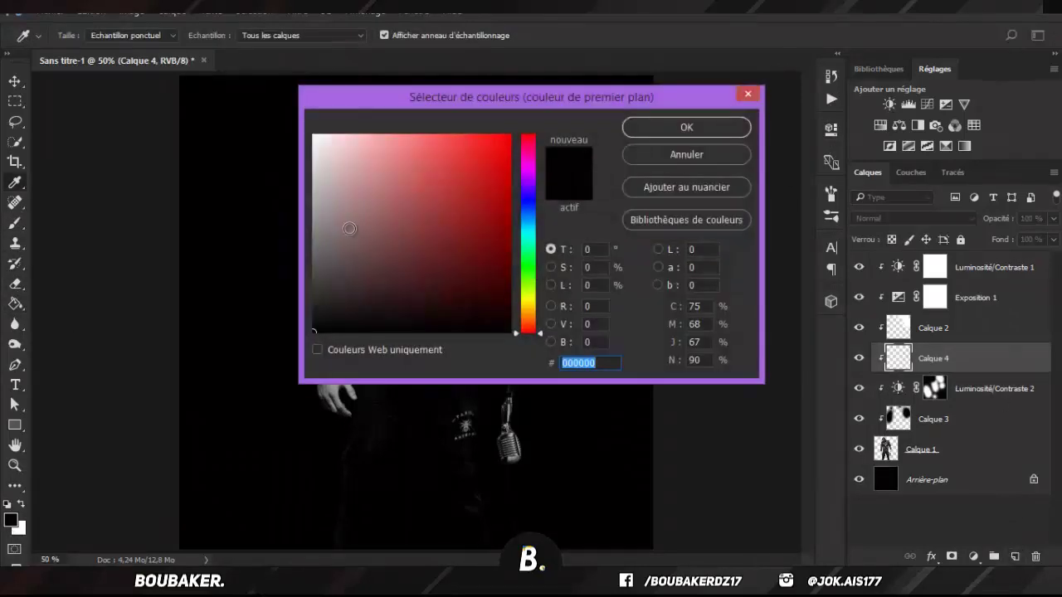
{"action": "left_click_drag", "start_coordinate": [349, 228], "coordinate": [282, 227]}
{"action": "key", "text": "Return"}
{"action": "left_click", "coordinate": [572, 267]}
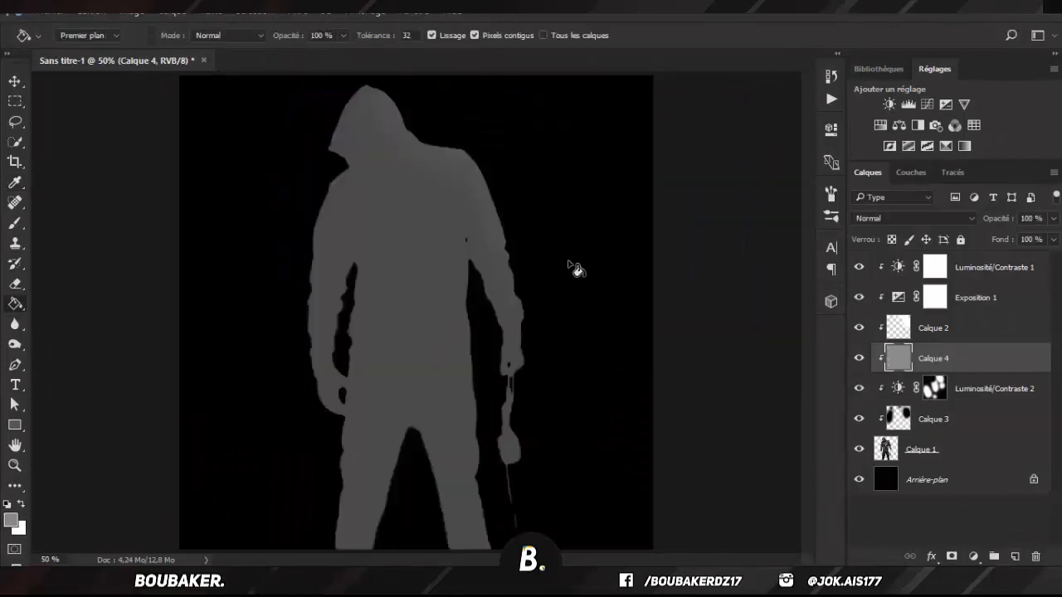
{"action": "left_click", "coordinate": [919, 215]}
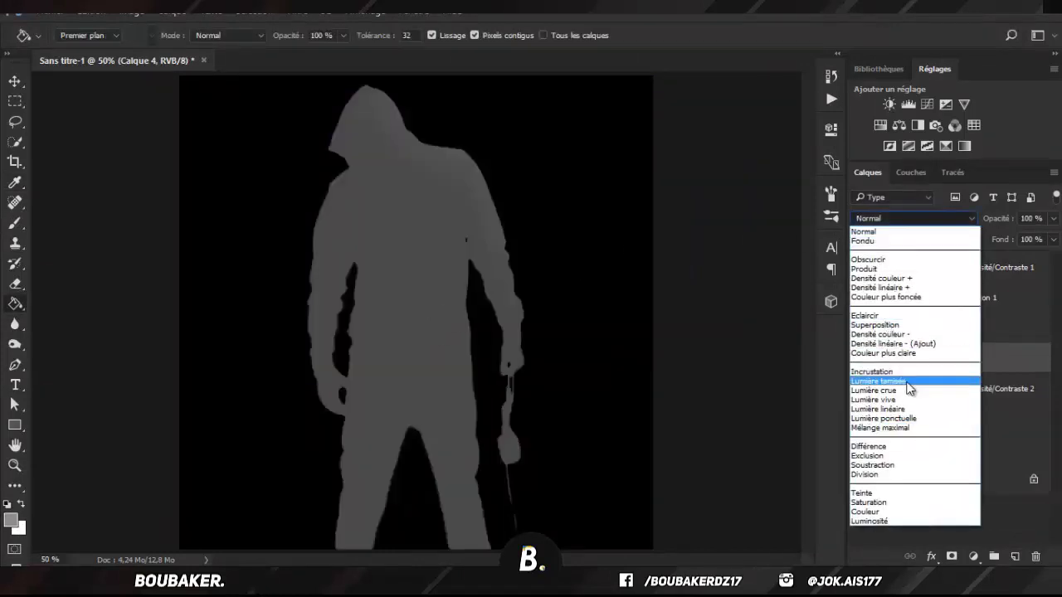
{"action": "left_click", "coordinate": [906, 384]}
- Burn the dark areas and edges of the microphone's head on Calque 4, using midtones at 89% exposure
{"action": "key", "text": "ctrl+plus"}
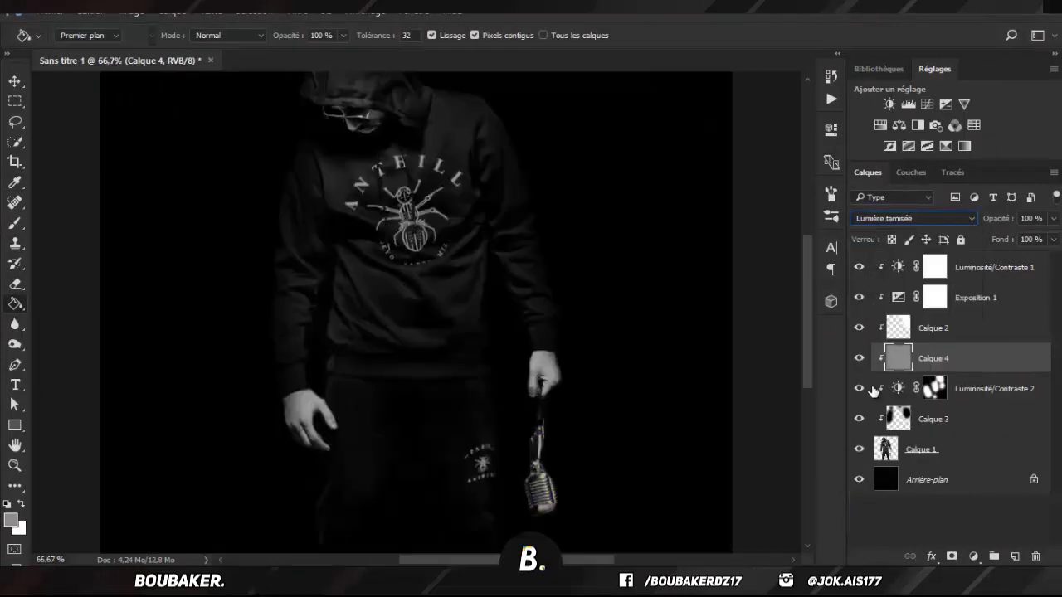
{"action": "key", "text": "ctrl+plus"}
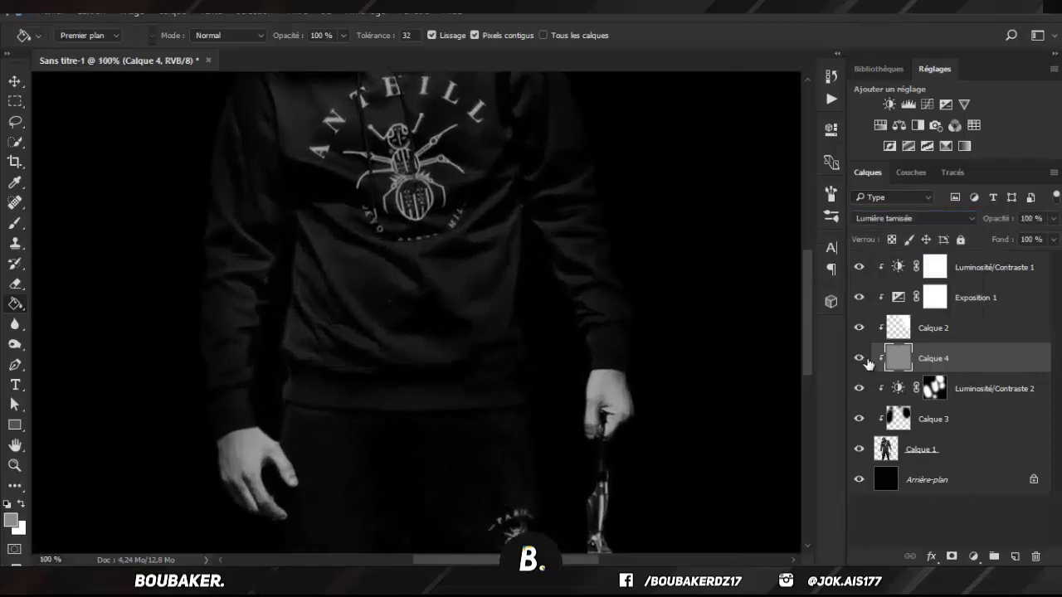
{"action": "left_click_drag", "start_coordinate": [808, 288], "coordinate": [810, 345]}
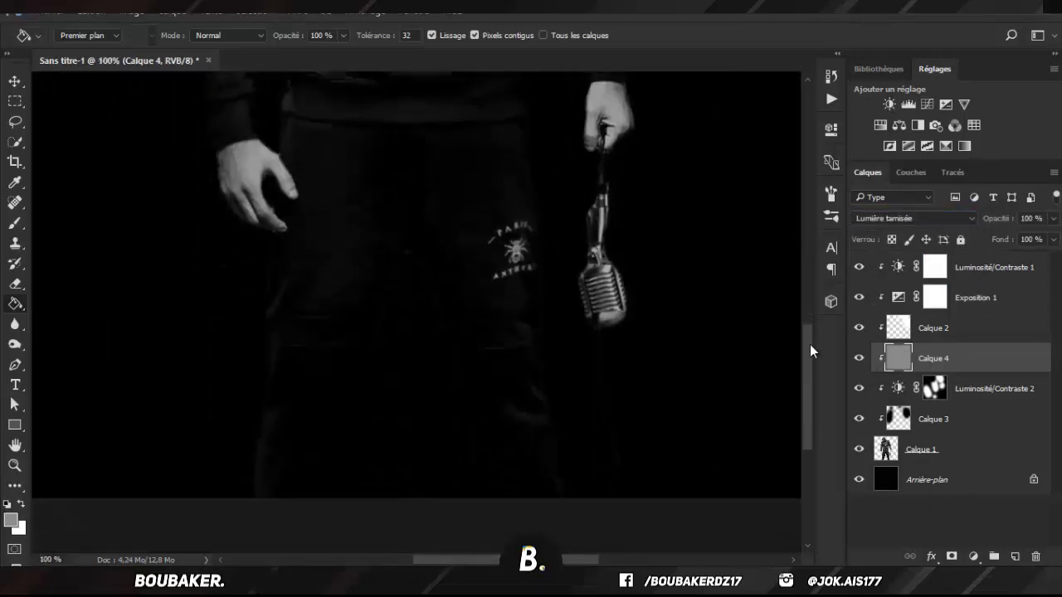
{"action": "key", "text": "ctrl+plus"}
{"action": "left_click", "coordinate": [12, 345]}
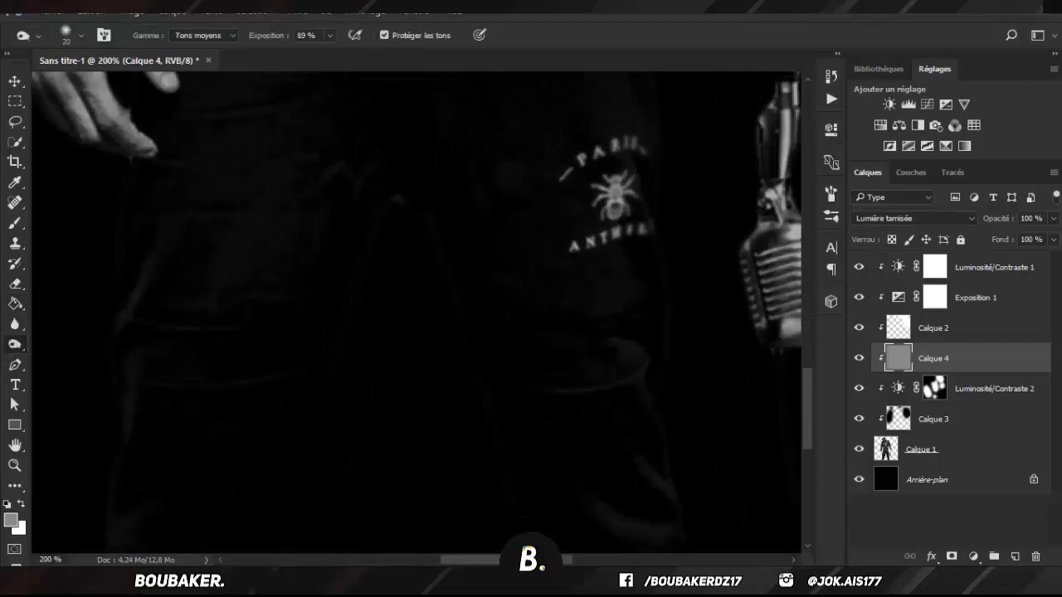
{"action": "scroll", "coordinate": [621, 531], "scroll_direction": "right", "scroll_amount": 10}
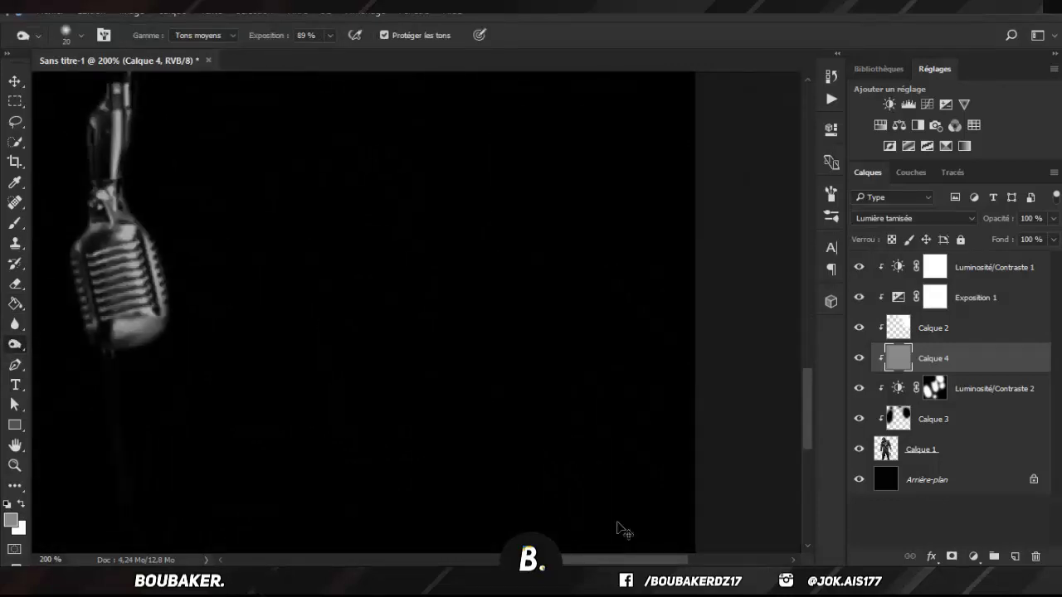
{"action": "key", "text": "ctrl+plus"}
{"action": "scroll", "coordinate": [606, 563], "scroll_direction": "left", "scroll_amount": 8}
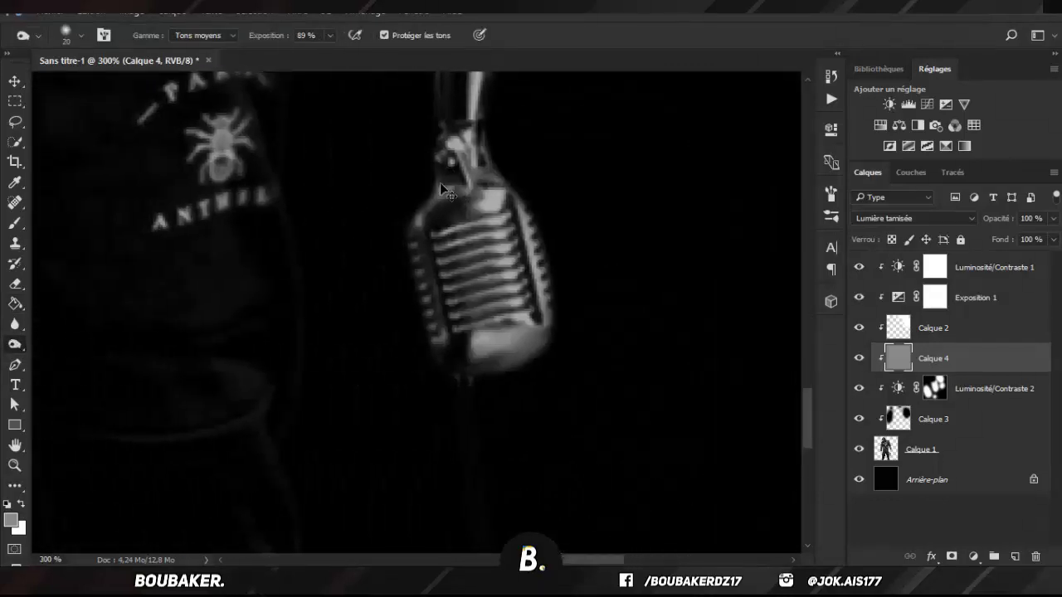
{"action": "key", "text": "ctrl+plus"}
{"action": "mouse_move", "coordinate": [485, 186]}
{"action": "left_mouse_down"}
{"action": "mouse_move", "coordinate": [499, 158]}
{"action": "mouse_move", "coordinate": [429, 186]}
{"action": "mouse_move", "coordinate": [461, 335]}
{"action": "mouse_move", "coordinate": [423, 209]}
{"action": "mouse_move", "coordinate": [465, 353]}
{"action": "mouse_move", "coordinate": [446, 210]}
{"action": "mouse_move", "coordinate": [526, 185]}
{"action": "mouse_move", "coordinate": [434, 209]}
{"action": "mouse_move", "coordinate": [443, 250]}
{"action": "mouse_move", "coordinate": [420, 263]}
{"action": "mouse_move", "coordinate": [504, 238]}
{"action": "mouse_move", "coordinate": [475, 281]}
{"action": "mouse_move", "coordinate": [453, 285]}
{"action": "mouse_move", "coordinate": [496, 270]}
{"action": "mouse_move", "coordinate": [439, 341]}
{"action": "mouse_move", "coordinate": [482, 316]}
{"action": "mouse_move", "coordinate": [493, 391]}
{"action": "left_mouse_up"}
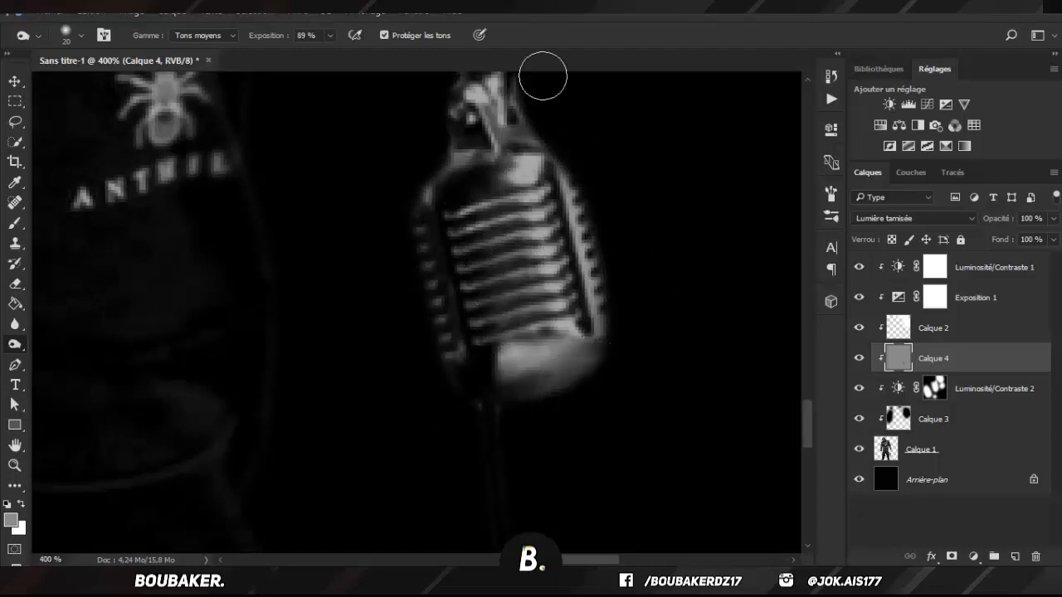
- Continue burning Calque 4 along the microphone's handle, up to the hand and down to its lower end
{"action": "left_click_drag", "start_coordinate": [810, 417], "coordinate": [806, 397]}
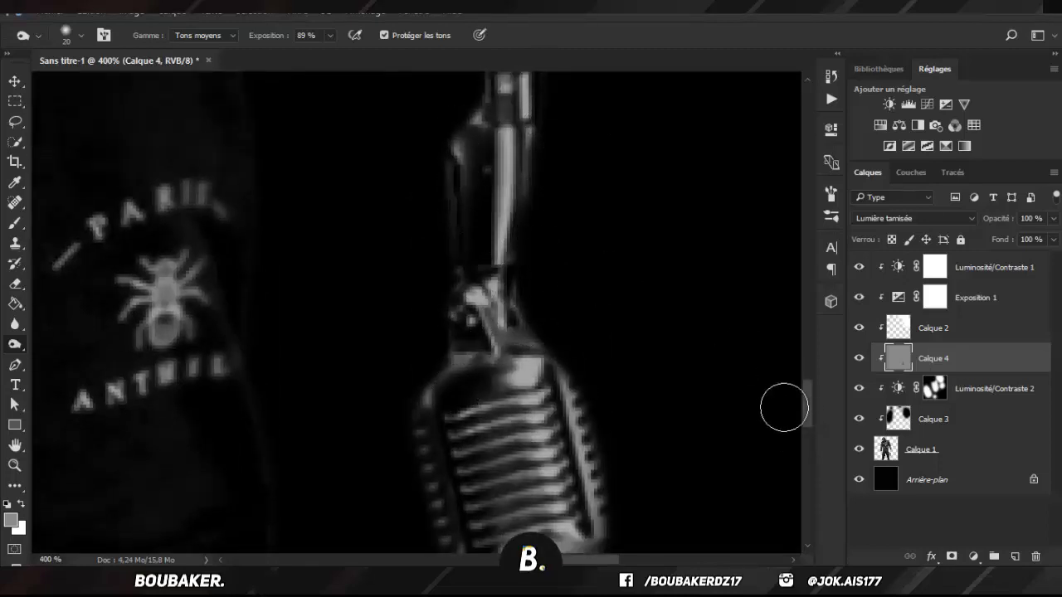
{"action": "left_click_drag", "start_coordinate": [805, 402], "coordinate": [801, 376]}
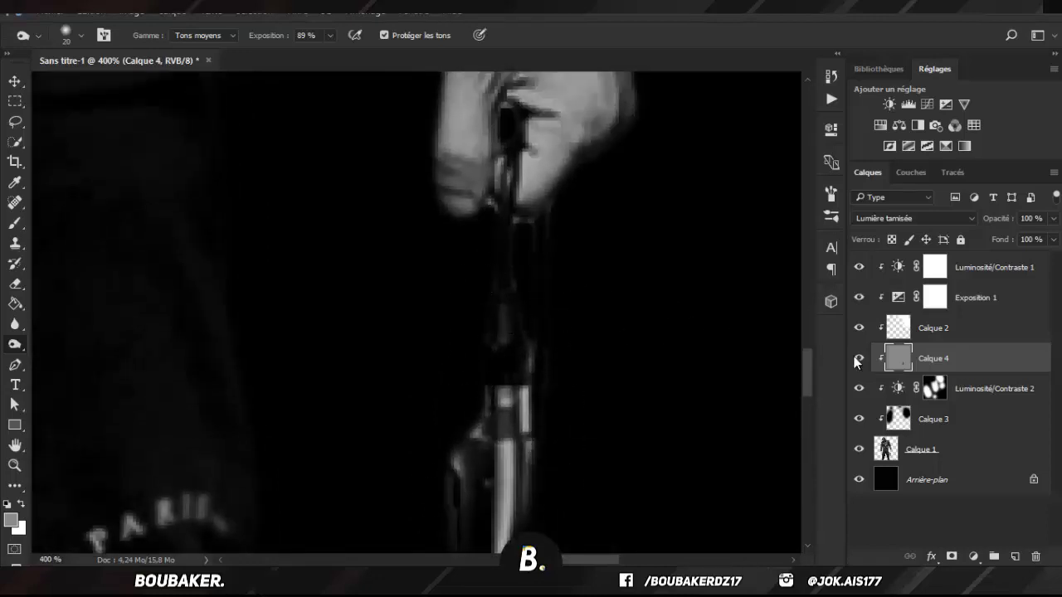
{"action": "left_click_drag", "start_coordinate": [809, 360], "coordinate": [803, 398]}
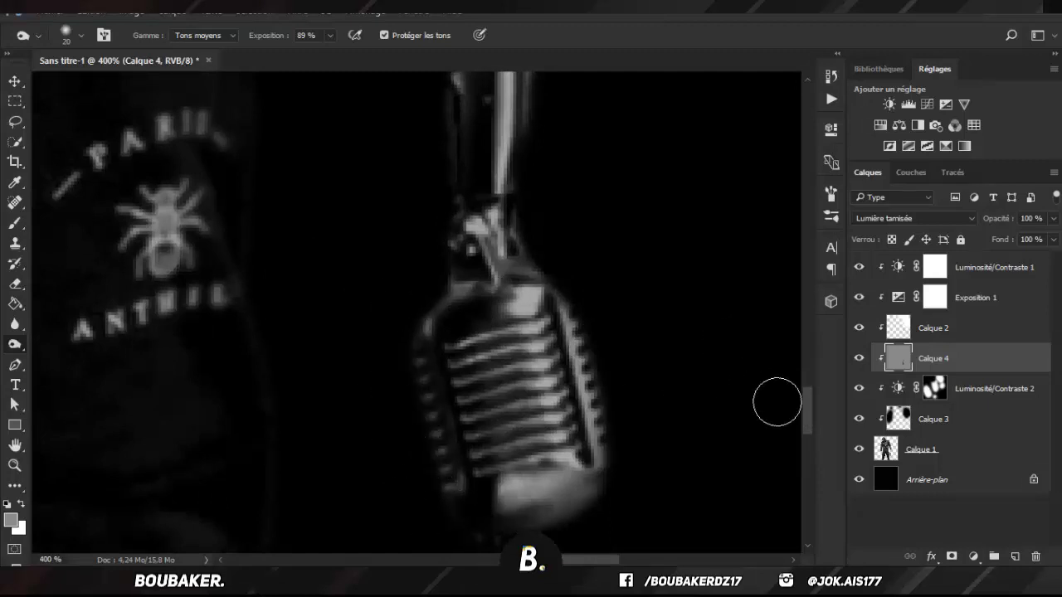
{"action": "left_click_drag", "start_coordinate": [804, 429], "coordinate": [803, 458]}
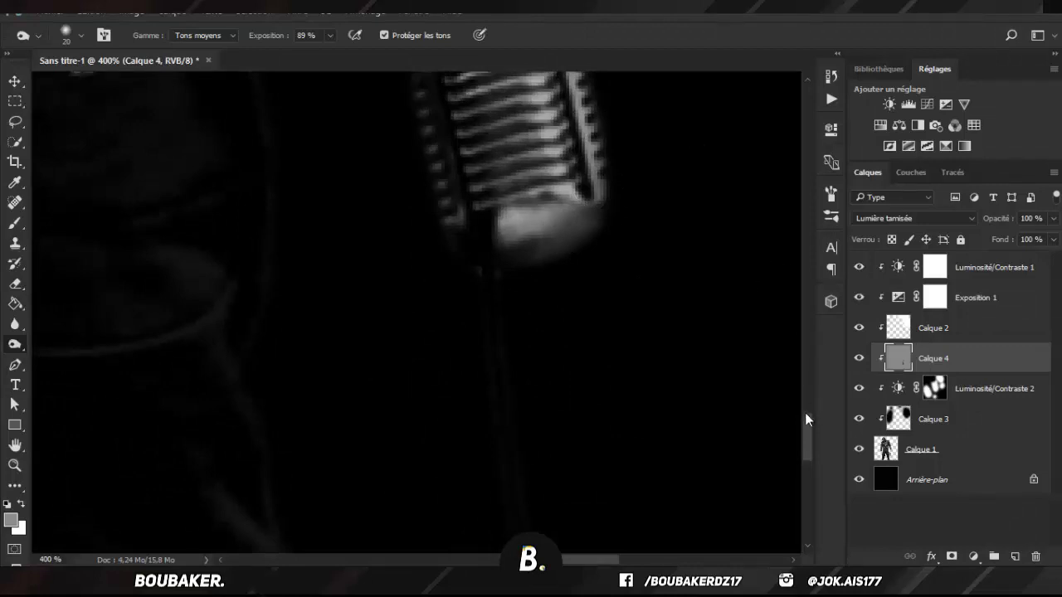
- Compare the microphone with and without the burned shading by switching Calque 4's visibility off and on
{"action": "left_click_drag", "start_coordinate": [804, 419], "coordinate": [804, 397]}
{"action": "left_click", "coordinate": [859, 359]}
{"action": "left_click", "coordinate": [859, 359]}
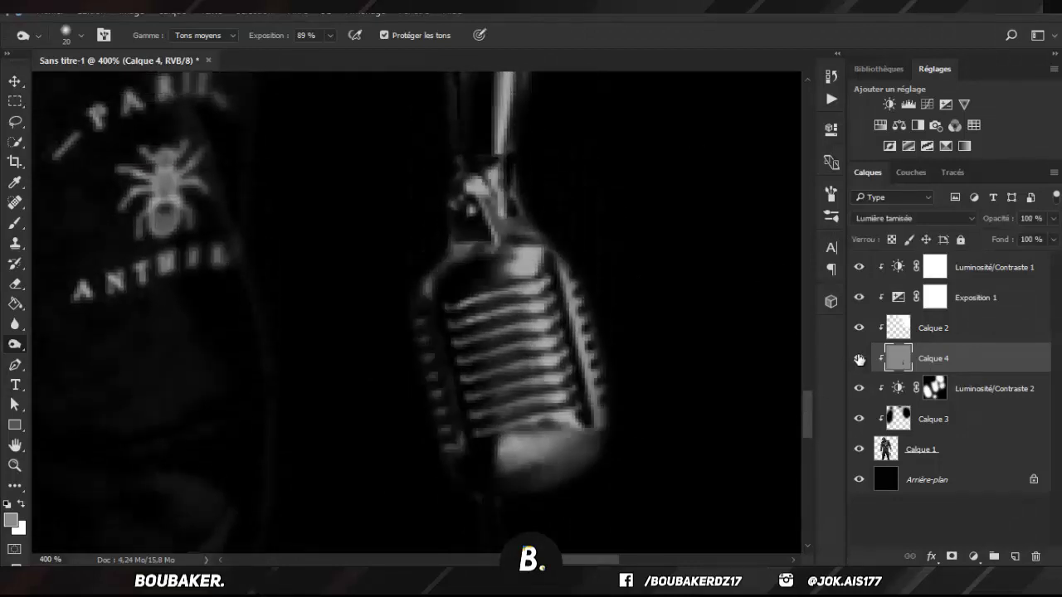
{"action": "left_click", "coordinate": [859, 358]}
{"action": "left_click", "coordinate": [859, 358]}
{"action": "left_click", "coordinate": [859, 358]}
{"action": "left_click", "coordinate": [859, 359]}
- Create a clipped layer directly above Luminosité/Contraste 2 and trace a closed Pen path around the microphone, from below the hand to its base
{"action": "left_click", "coordinate": [988, 387]}
{"action": "left_click", "coordinate": [1014, 557]}
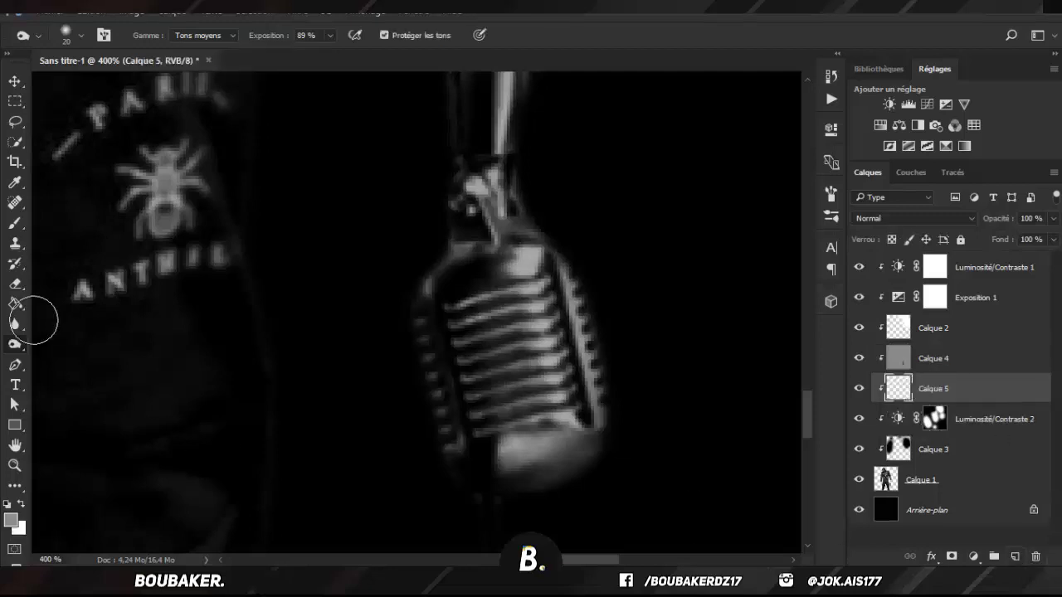
{"action": "left_click", "coordinate": [9, 364]}
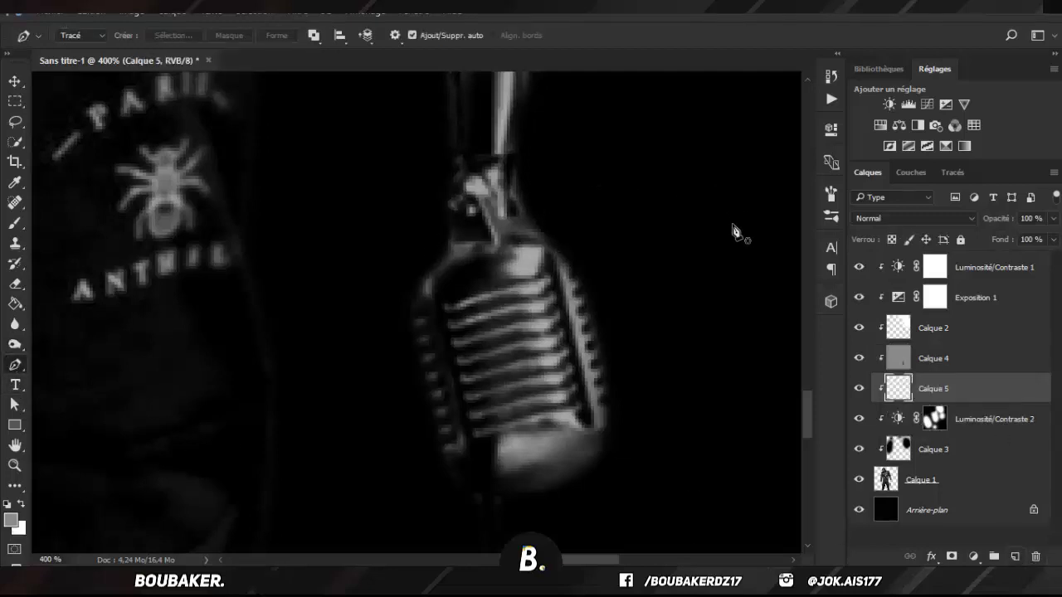
{"action": "left_click_drag", "start_coordinate": [810, 424], "coordinate": [793, 369]}
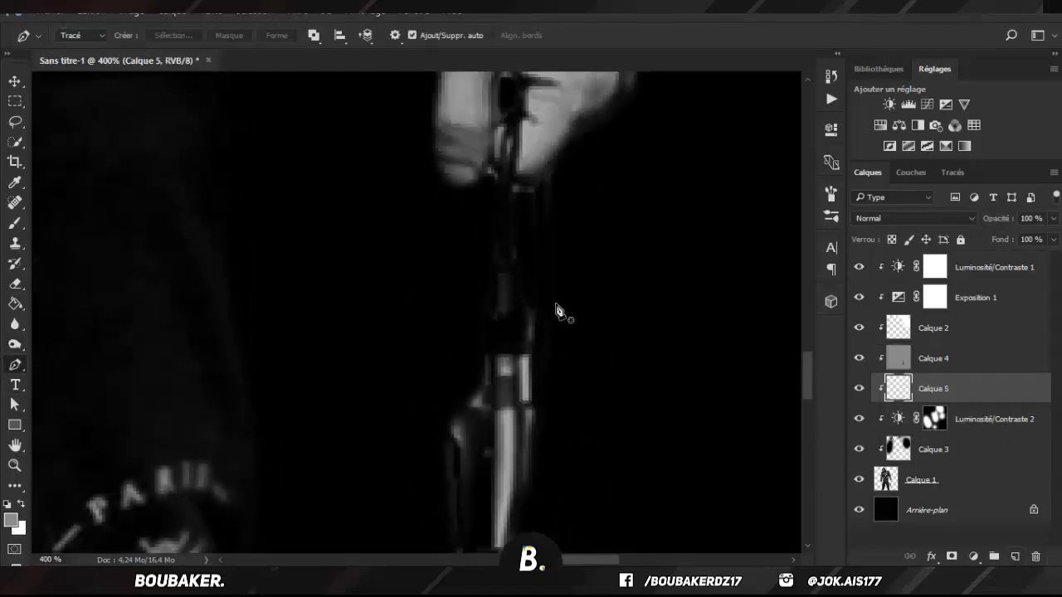
{"action": "left_click_drag", "start_coordinate": [580, 351], "coordinate": [674, 351]}
{"action": "left_click_drag", "start_coordinate": [467, 350], "coordinate": [429, 345]}
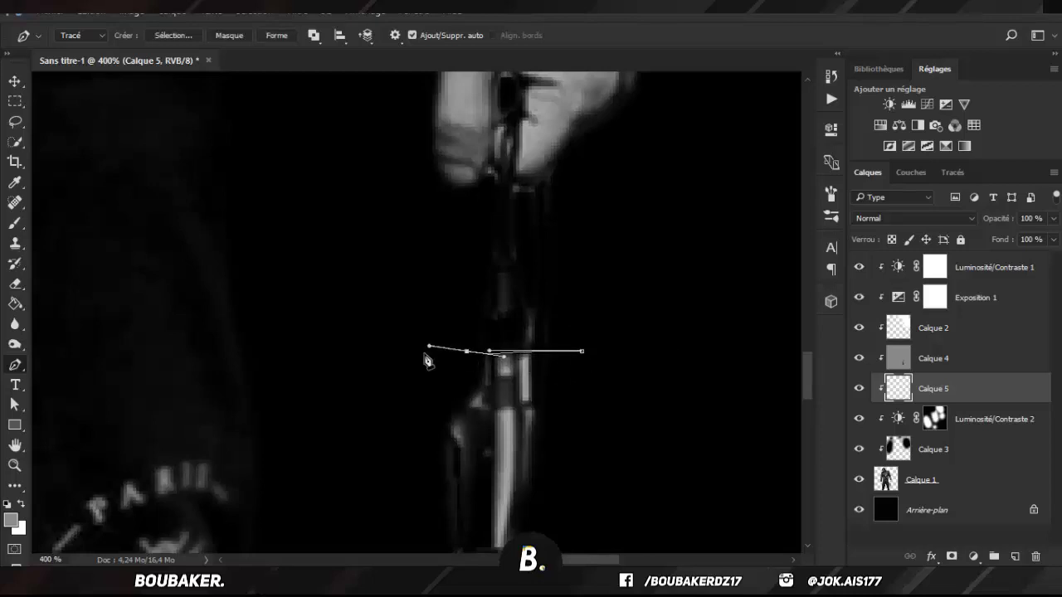
{"action": "left_click", "coordinate": [349, 462]}
{"action": "key", "text": "ctrl+minus"}
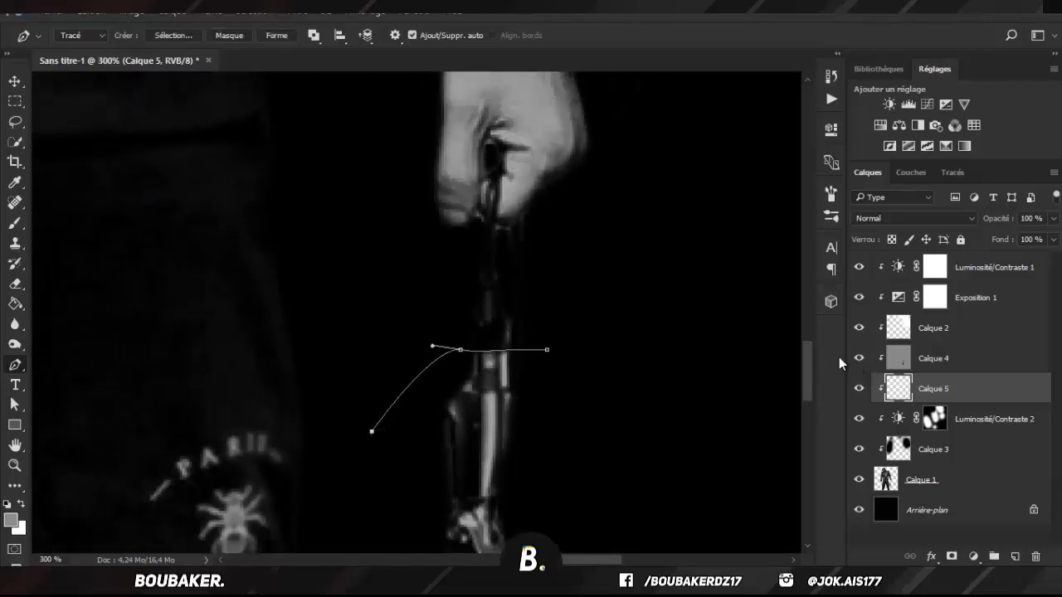
{"action": "left_click_drag", "start_coordinate": [807, 371], "coordinate": [796, 421]}
{"action": "left_click_drag", "start_coordinate": [416, 306], "coordinate": [453, 339]}
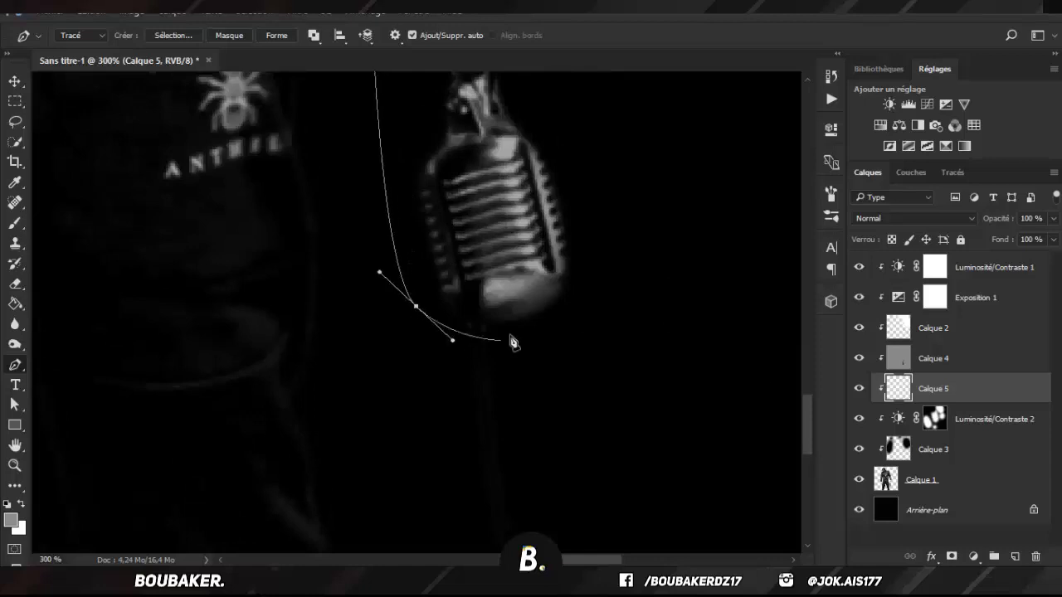
{"action": "left_click_drag", "start_coordinate": [517, 332], "coordinate": [587, 348]}
{"action": "left_click_drag", "start_coordinate": [585, 246], "coordinate": [589, 218]}
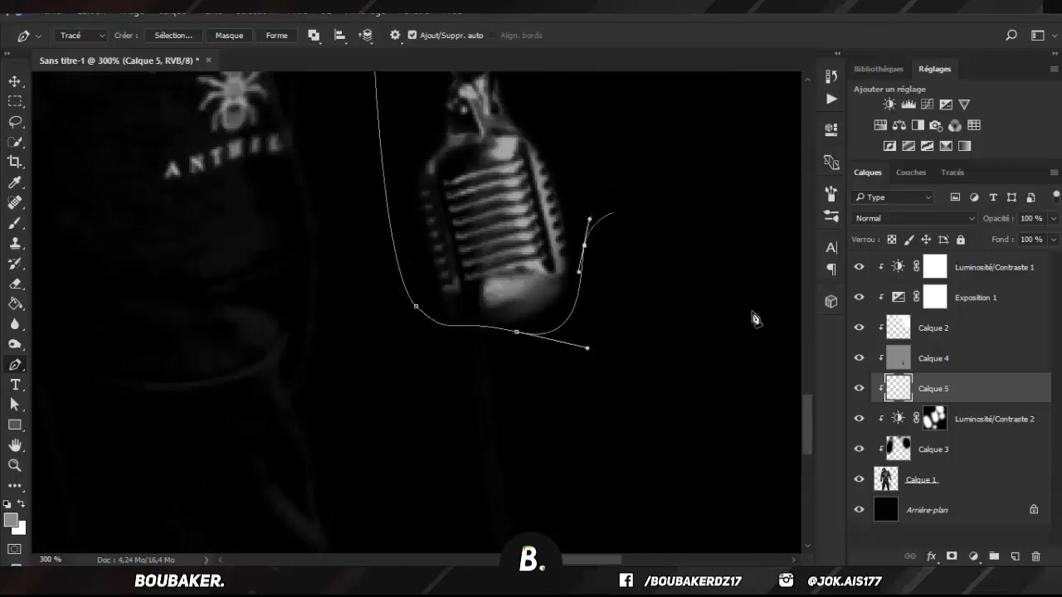
{"action": "left_click_drag", "start_coordinate": [803, 413], "coordinate": [794, 369]}
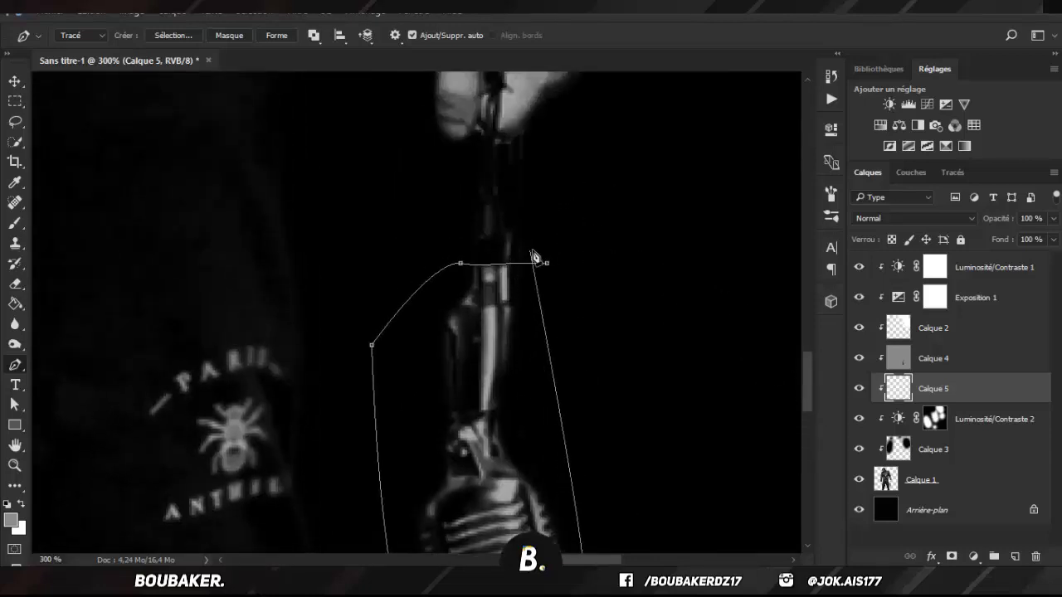
{"action": "left_click_drag", "start_coordinate": [547, 263], "coordinate": [550, 270]}
- Convert the microphone path into a shape filled with yellow #fcf900 and set its blend mode to Produit
{"action": "left_click", "coordinate": [10, 519]}
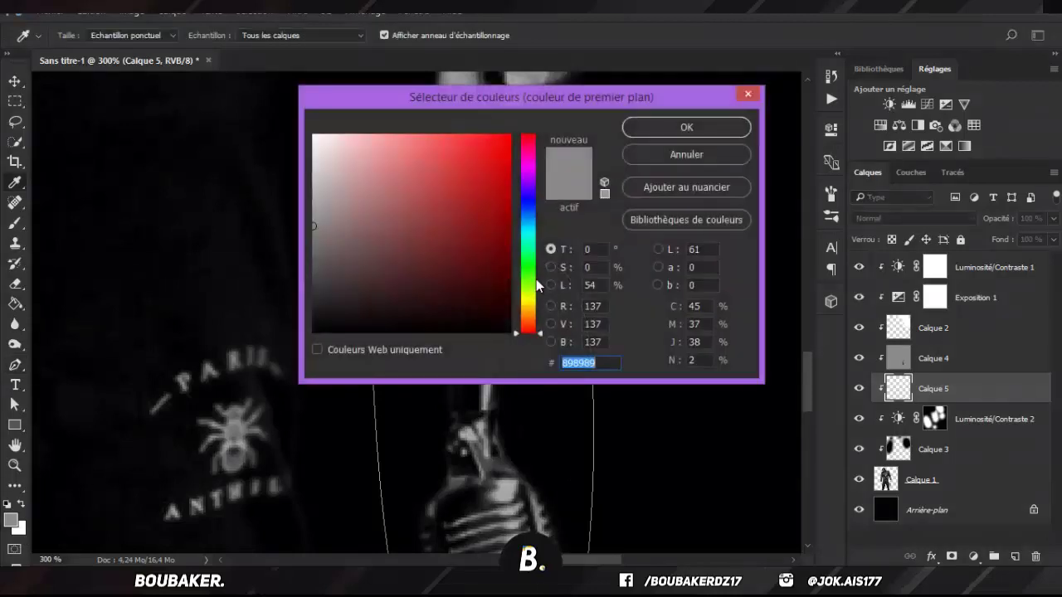
{"action": "left_click", "coordinate": [526, 300]}
{"action": "left_click_drag", "start_coordinate": [465, 147], "coordinate": [509, 136]}
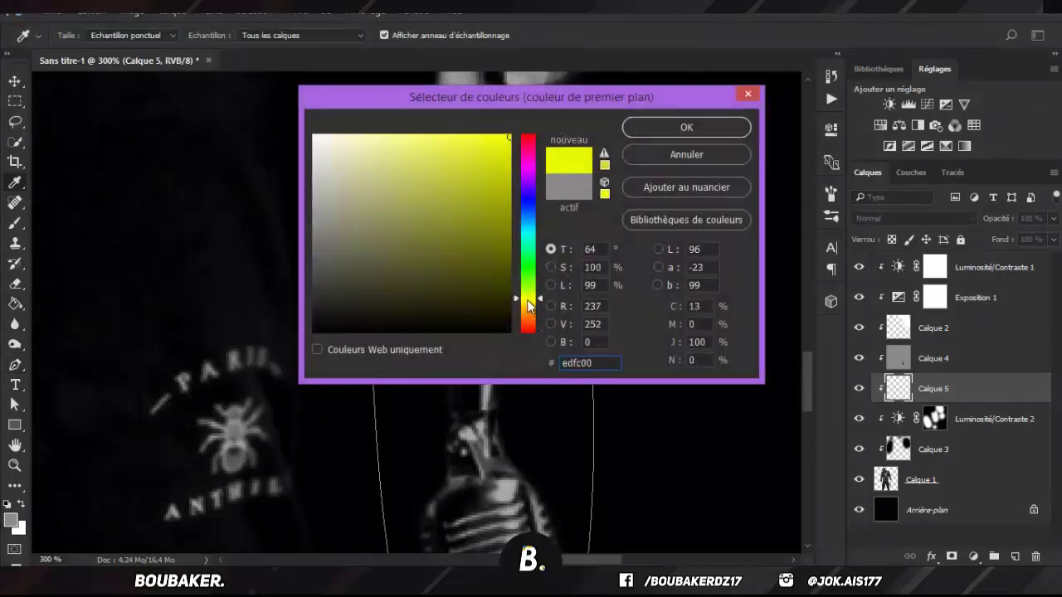
{"action": "left_click", "coordinate": [527, 300]}
{"action": "key", "text": "Return"}
{"action": "left_click", "coordinate": [277, 35]}
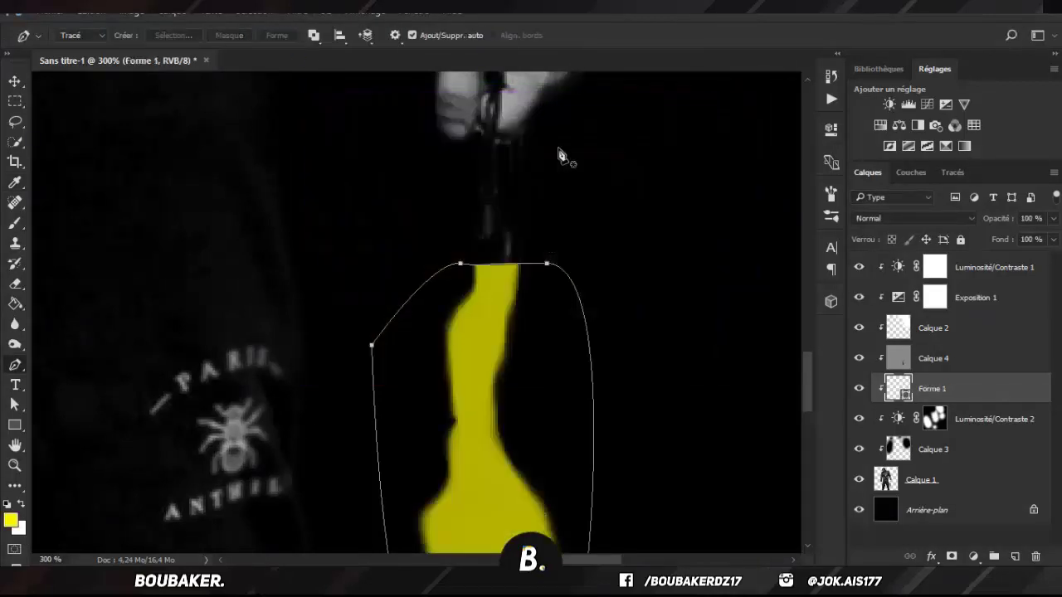
{"action": "left_click", "coordinate": [930, 219]}
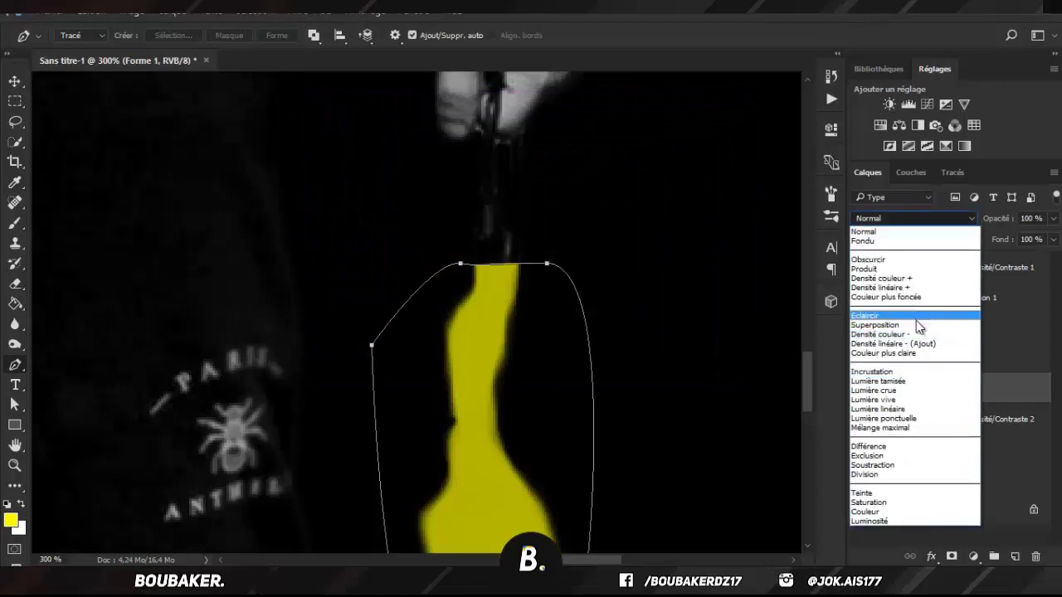
{"action": "left_click", "coordinate": [884, 269]}
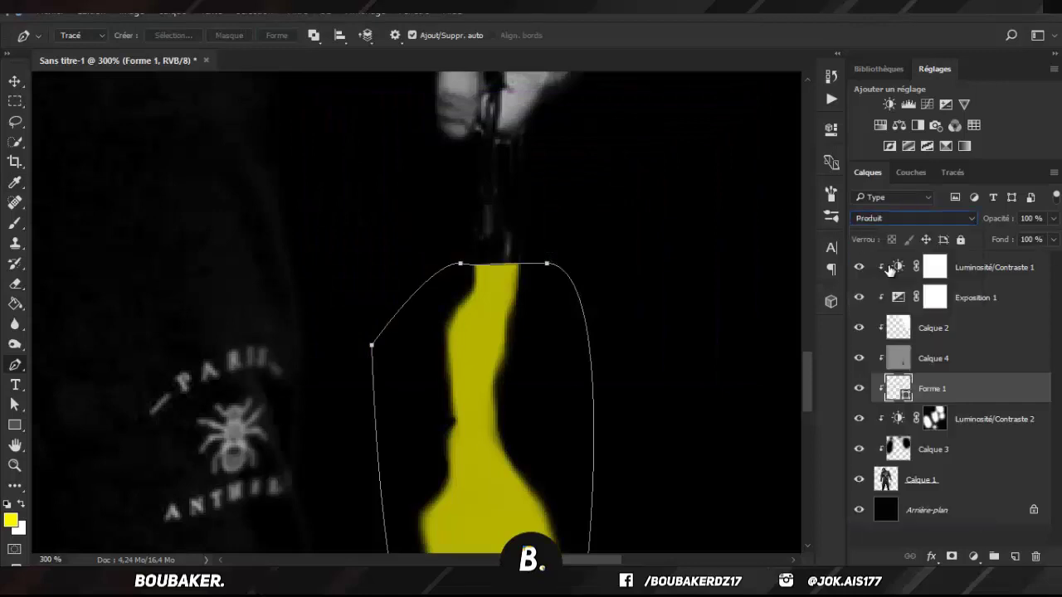
- Change the fill of the microphone shape to a warmer yellow, about #fce700
{"action": "left_click", "coordinate": [15, 425]}
{"action": "left_click", "coordinate": [153, 35]}
{"action": "left_click", "coordinate": [248, 64]}
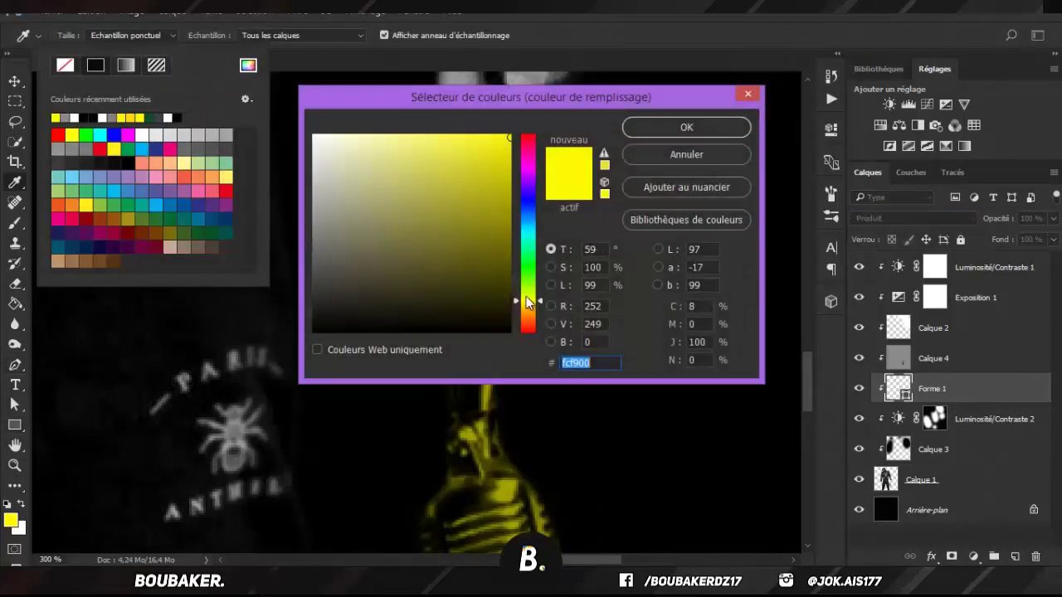
{"action": "left_click_drag", "start_coordinate": [529, 307], "coordinate": [529, 309]}
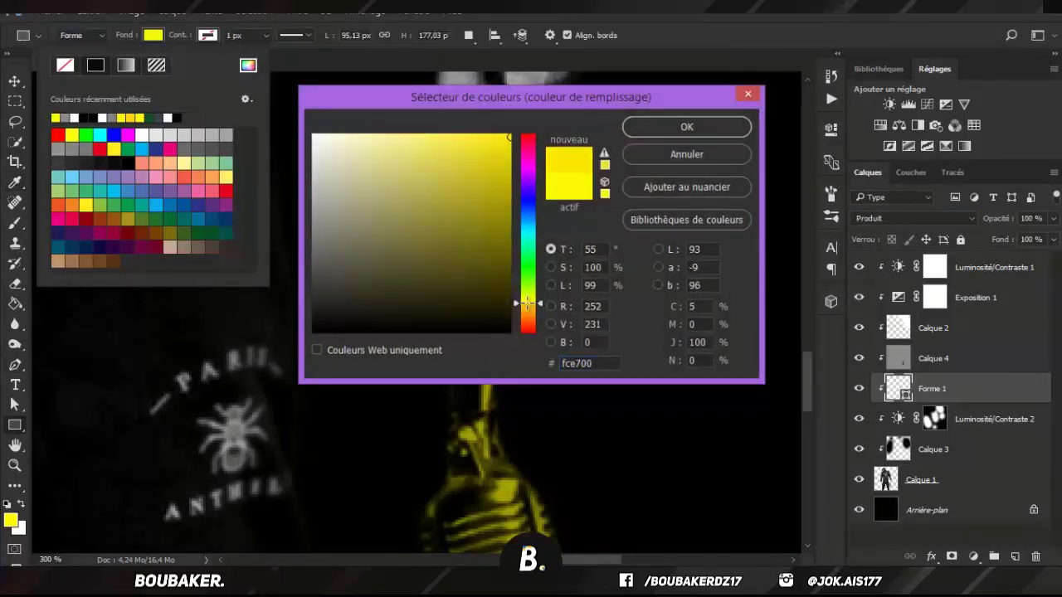
{"action": "key", "text": "Return"}
{"action": "left_click", "coordinate": [13, 81]}
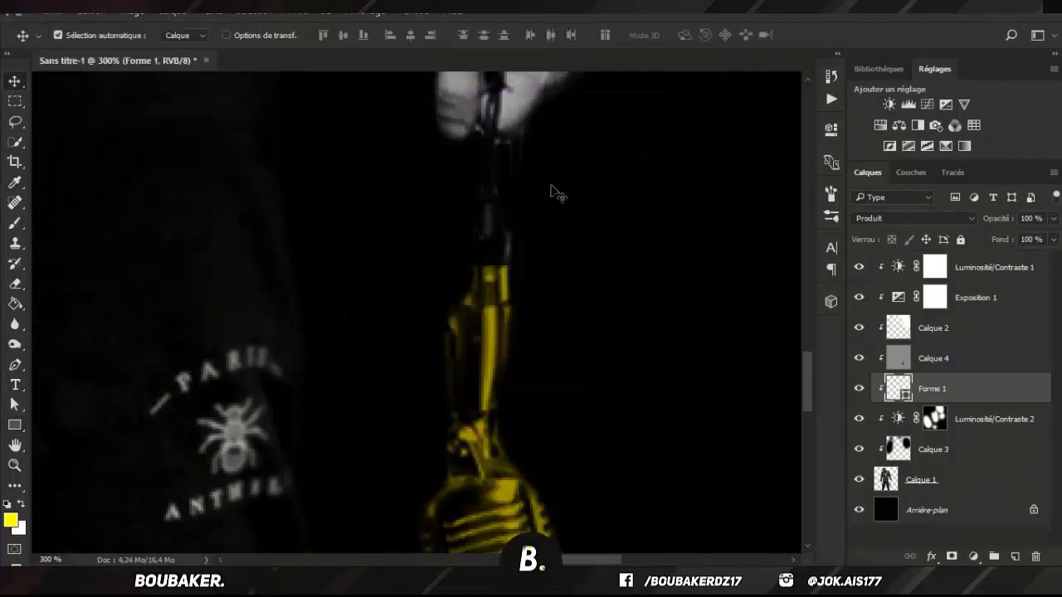
- Add a Curves adjustment above Luminosité/Contraste 1, raising the black point and shaping an S-curve with lowered shadows and lifted highlights
{"action": "key", "text": "ctrl+minus"}
{"action": "key", "text": "ctrl+minus"}
{"action": "key", "text": "ctrl+minus"}
{"action": "key", "text": "ctrl+minus"}
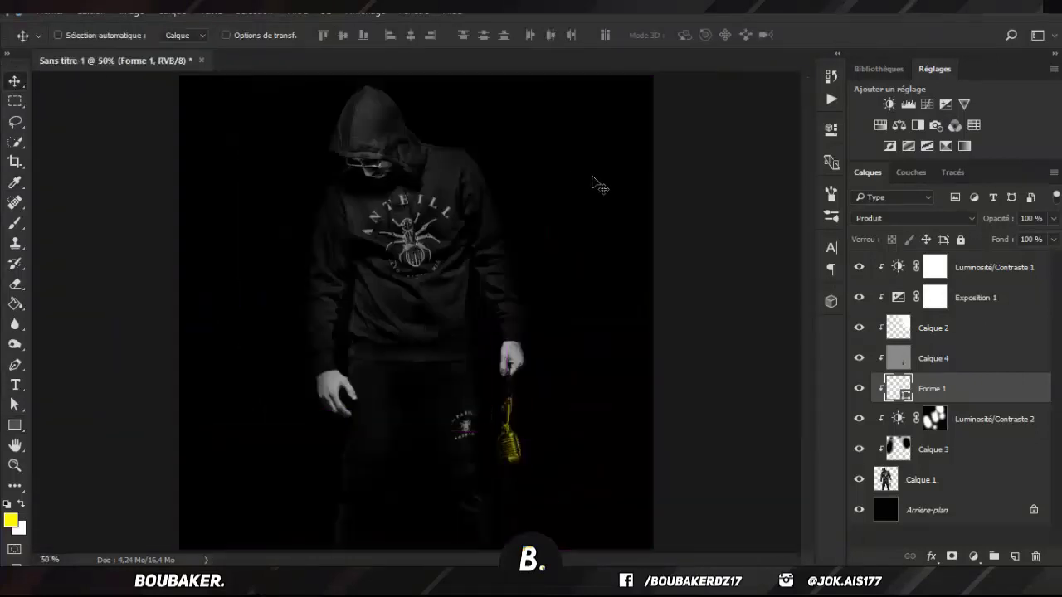
{"action": "left_click", "coordinate": [1033, 270]}
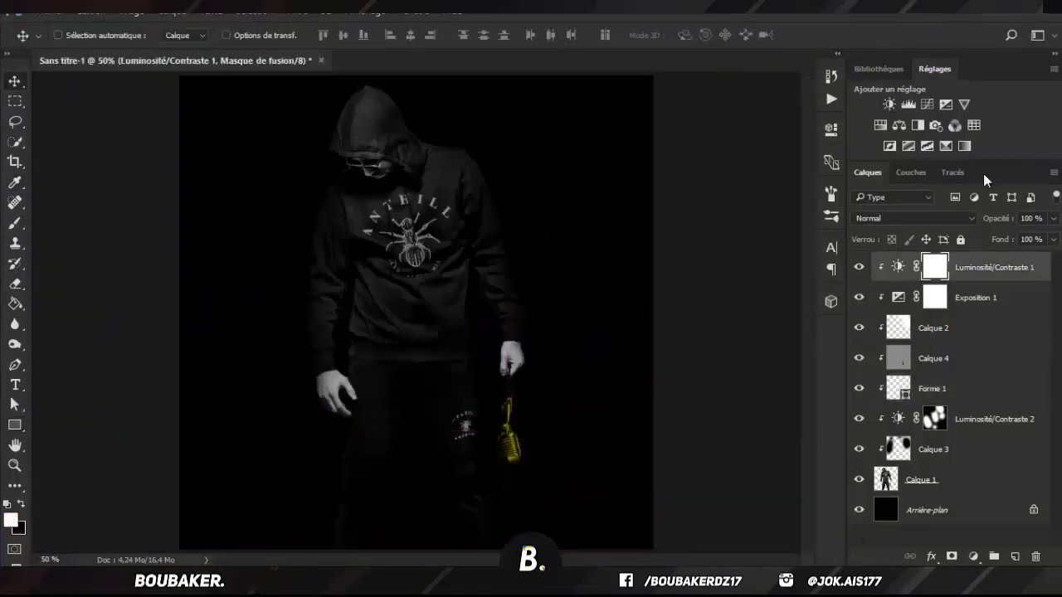
{"action": "left_click", "coordinate": [927, 104]}
{"action": "mouse_move", "coordinate": [652, 343]}
{"action": "left_mouse_down"}
{"action": "mouse_move", "coordinate": [665, 338]}
{"action": "mouse_move", "coordinate": [640, 349]}
{"action": "left_mouse_up"}
{"action": "left_click_drag", "start_coordinate": [750, 256], "coordinate": [735, 249]}
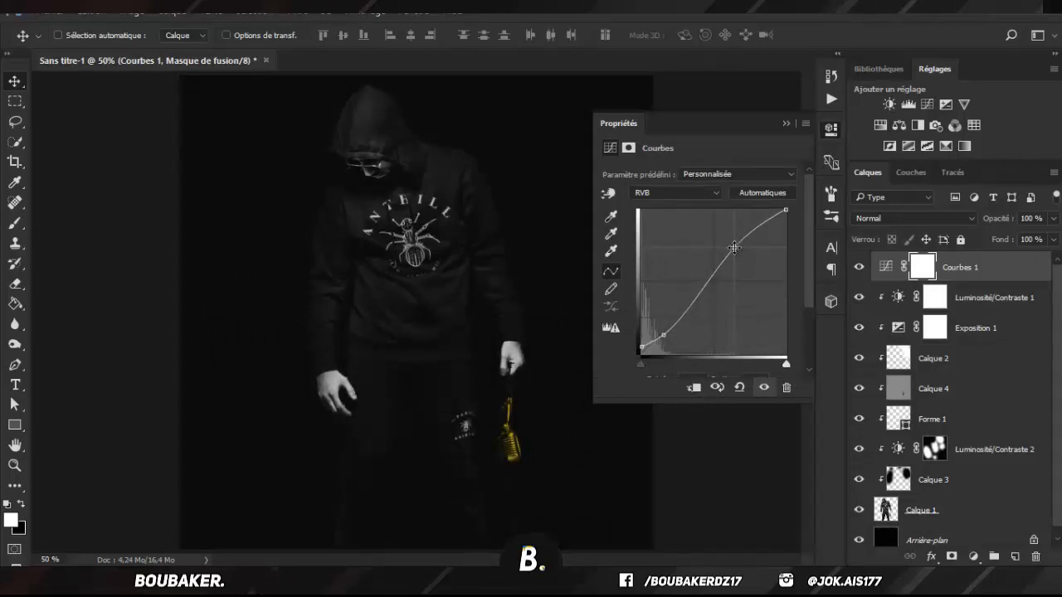
- Place the orange spark texture image across the canvas above Courbes 1 and set its blend mode to Superposition
{"action": "left_click", "coordinate": [785, 124]}
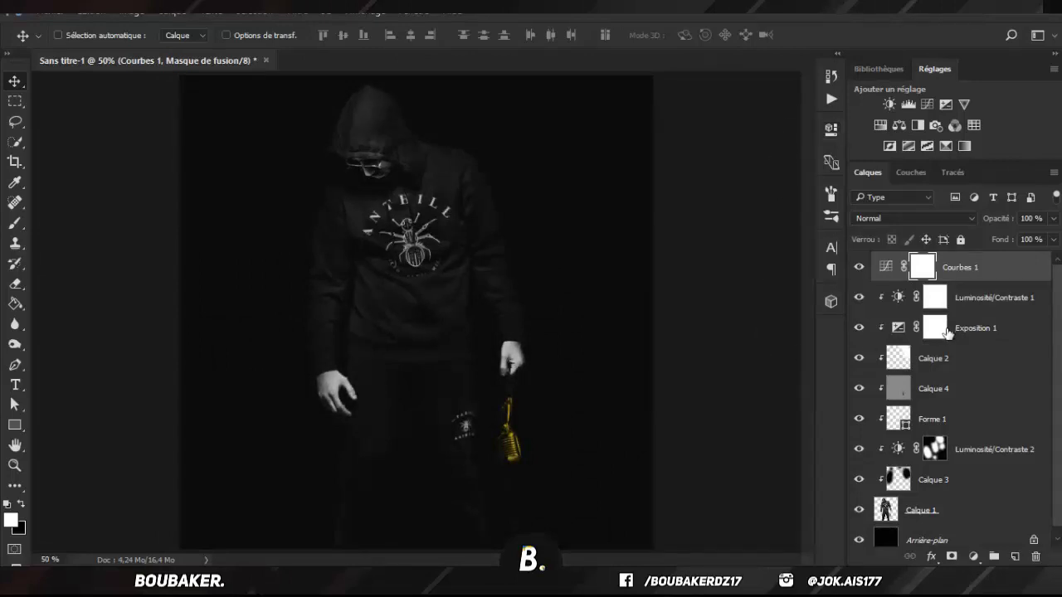
{"action": "left_click_drag", "start_coordinate": [762, 425], "coordinate": [446, 357]}
{"action": "key", "text": "Return"}
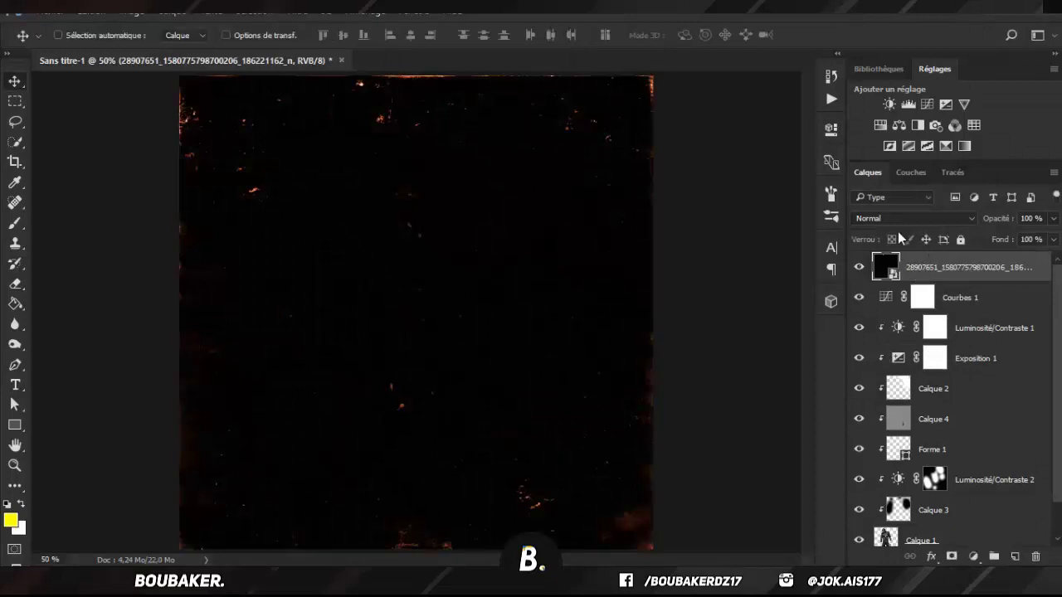
{"action": "left_click", "coordinate": [892, 218]}
{"action": "left_click", "coordinate": [888, 329]}
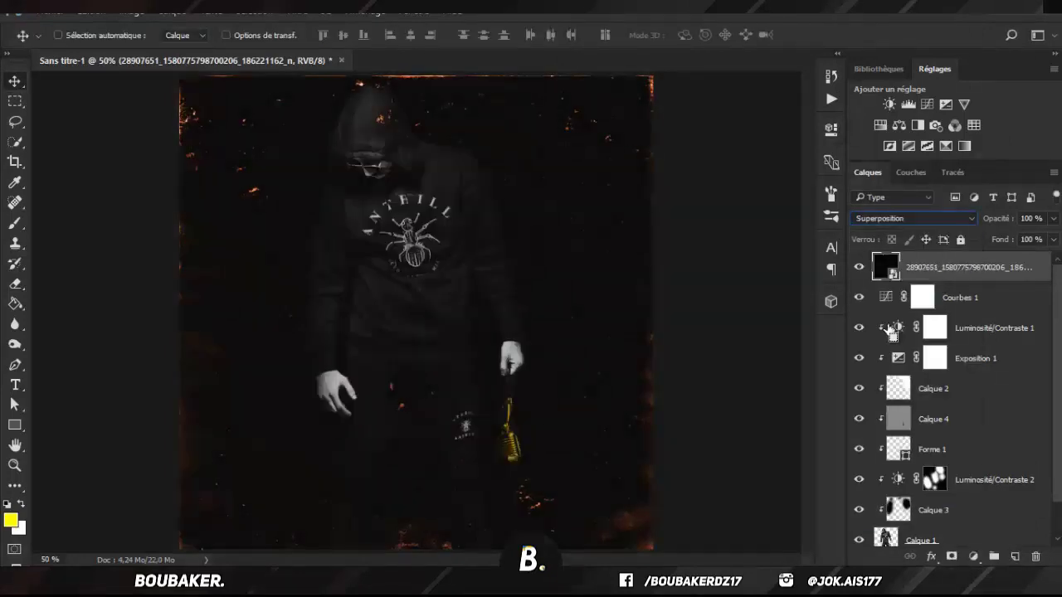
- Rasterize the texture layer and recolour it gold with Hue/Saturation: hue +32, saturation -10, lightness -18
{"action": "right_click", "coordinate": [958, 270]}
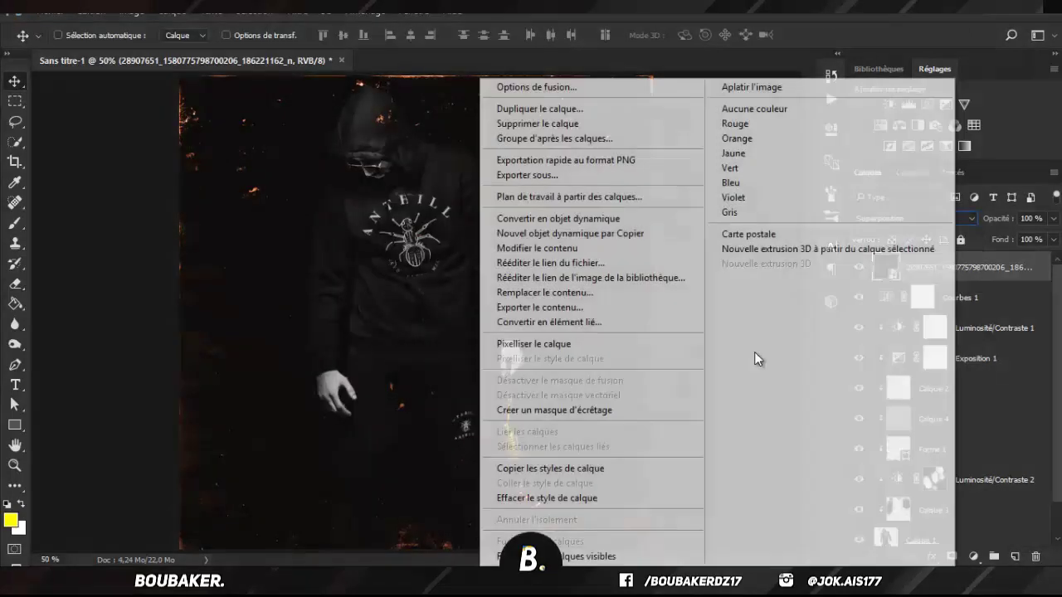
{"action": "left_click", "coordinate": [627, 344]}
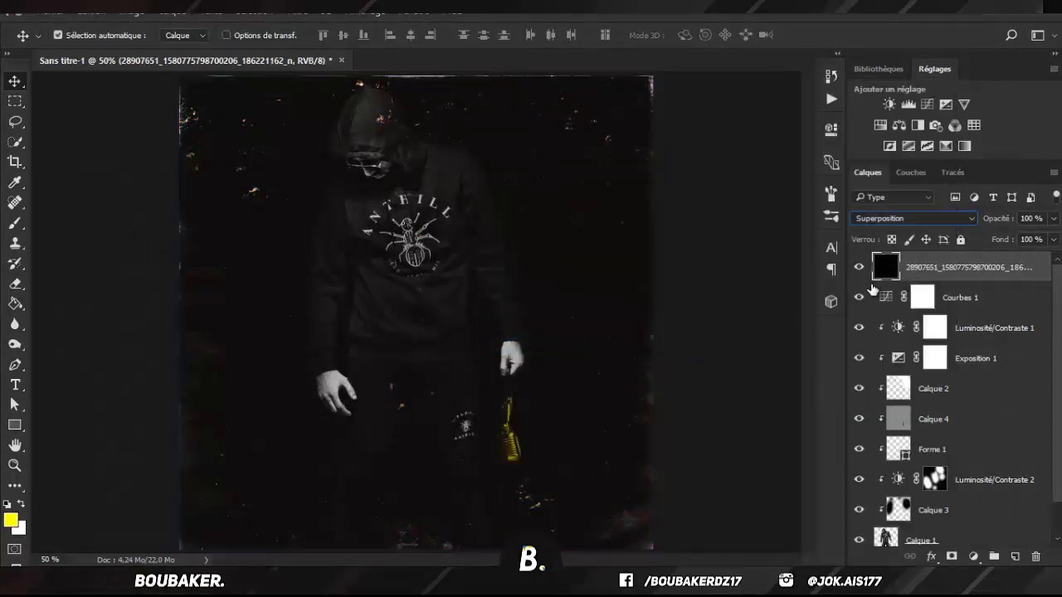
{"action": "key", "text": "ctrl+z"}
{"action": "key", "text": "ctrl+u"}
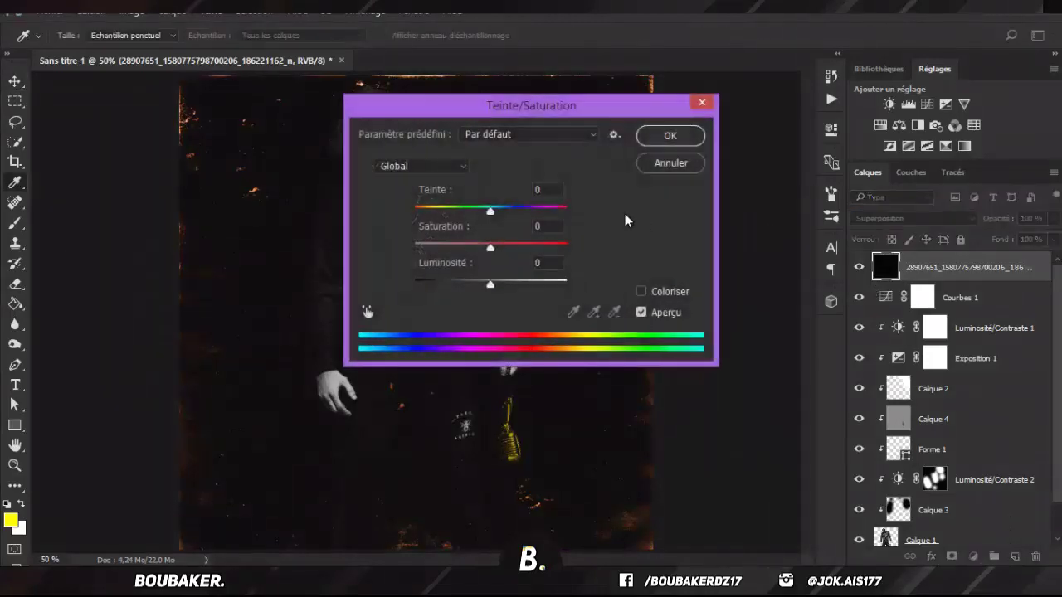
{"action": "left_click_drag", "start_coordinate": [473, 212], "coordinate": [478, 287]}
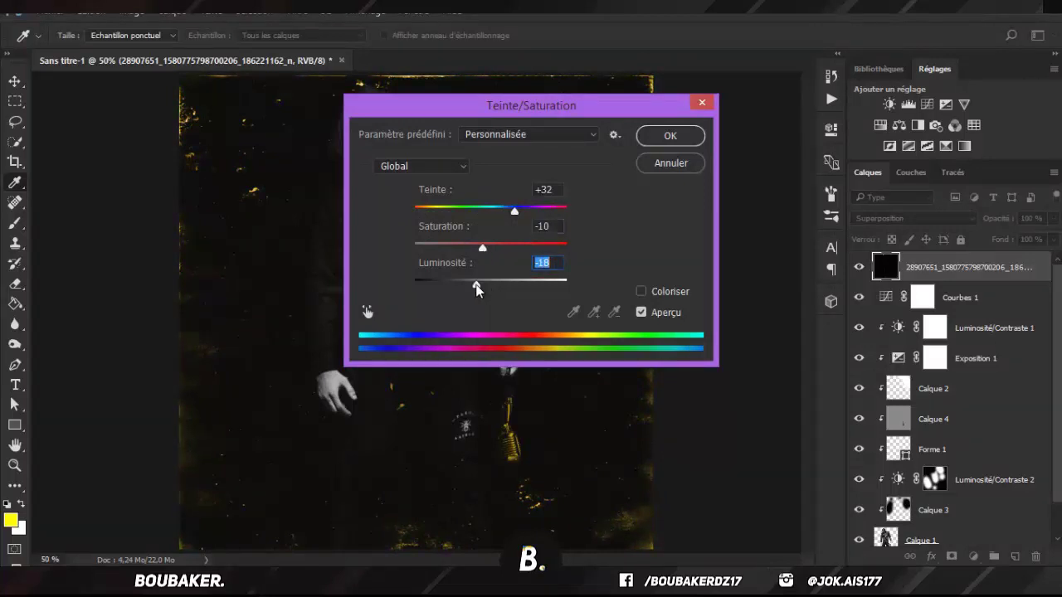
{"action": "key", "text": "Return"}
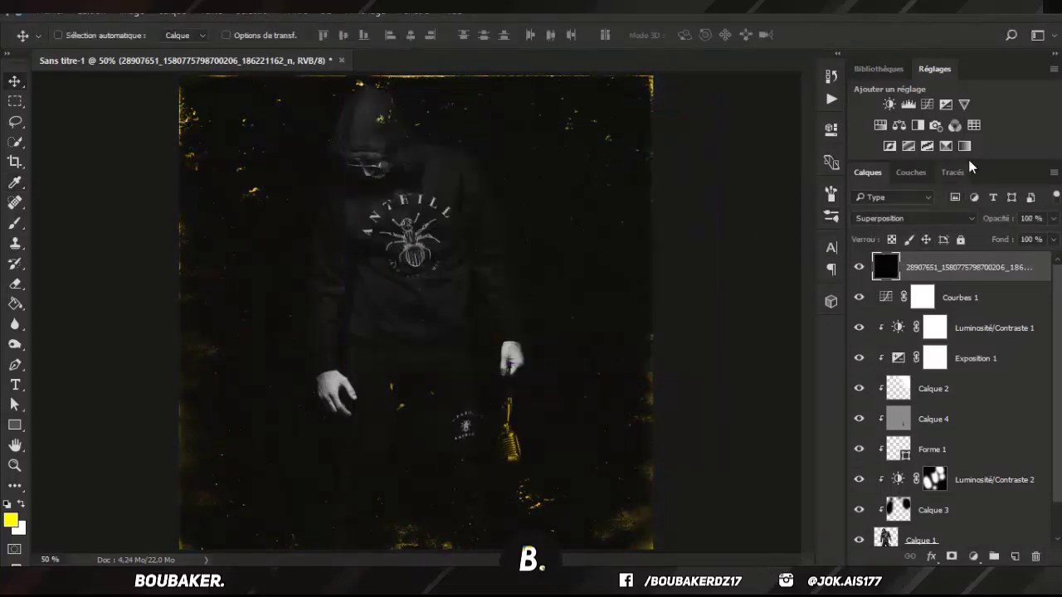
- Add a Brightness/Contrast adjustment clipped to the texture layer, with brightness -2 and contrast 100
{"action": "left_click", "coordinate": [887, 105]}
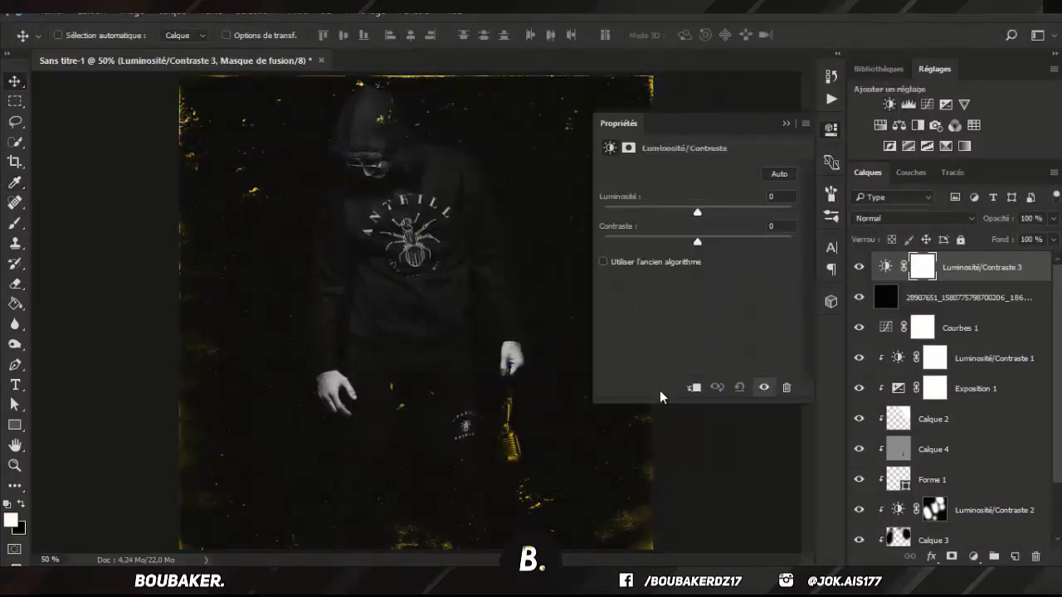
{"action": "left_click_drag", "start_coordinate": [698, 216], "coordinate": [673, 214]}
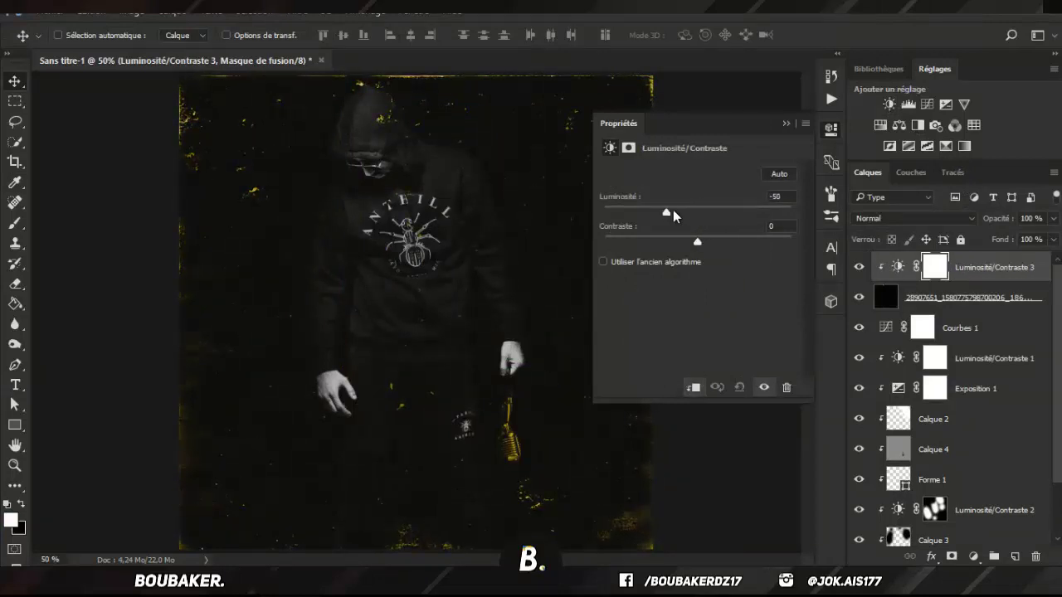
{"action": "left_click_drag", "start_coordinate": [722, 244], "coordinate": [816, 241]}
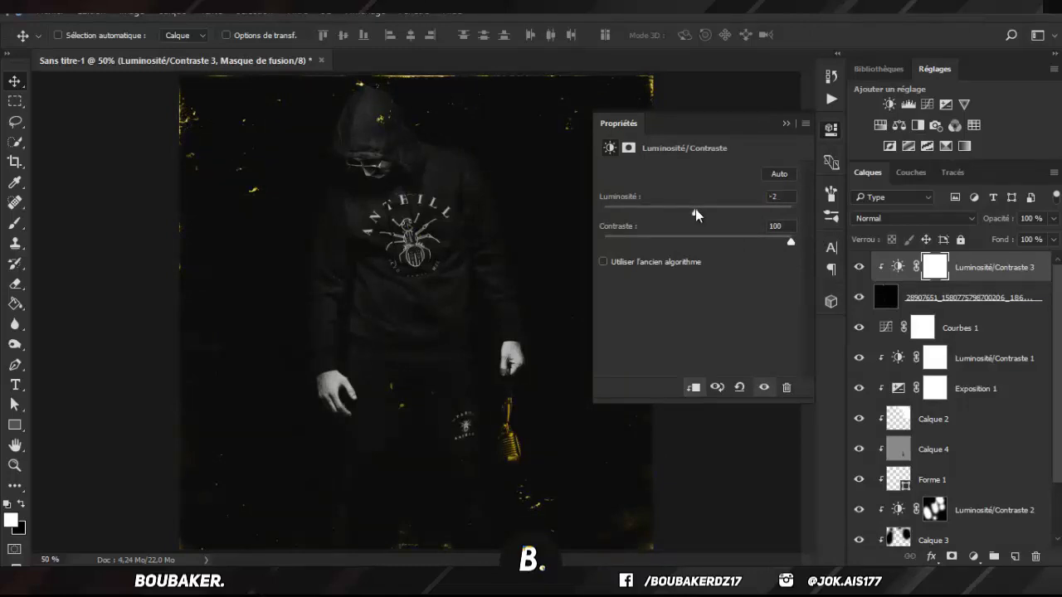
{"action": "left_click", "coordinate": [787, 123]}
- Reduce the opacity of Luminosité/Contraste 3 to 75% and of the texture layer to 66%
{"action": "left_click_drag", "start_coordinate": [978, 217], "coordinate": [981, 219]}
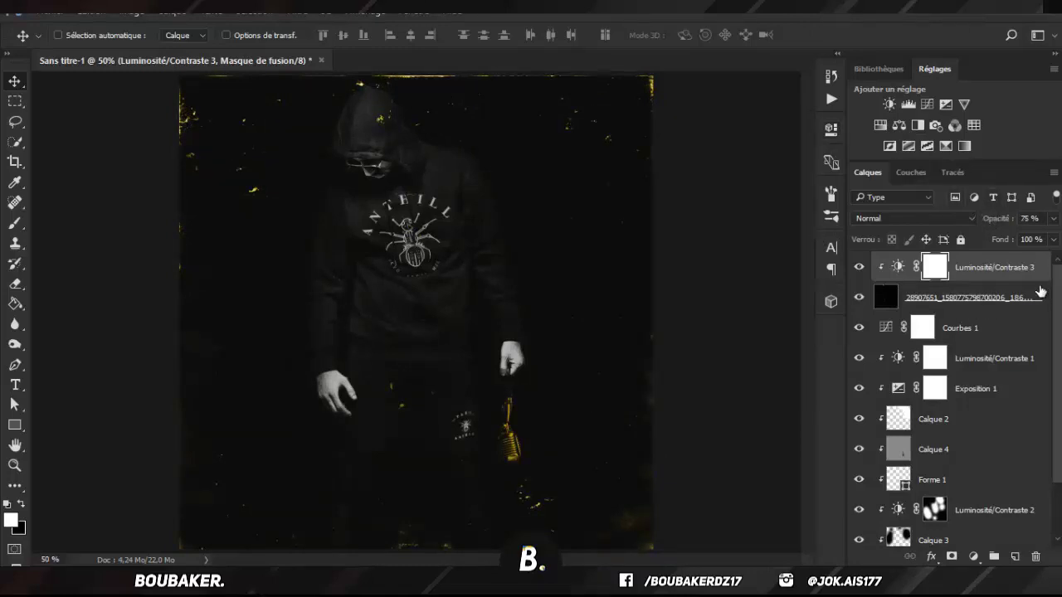
{"action": "left_click", "coordinate": [973, 303]}
{"action": "left_click_drag", "start_coordinate": [994, 218], "coordinate": [989, 221]}
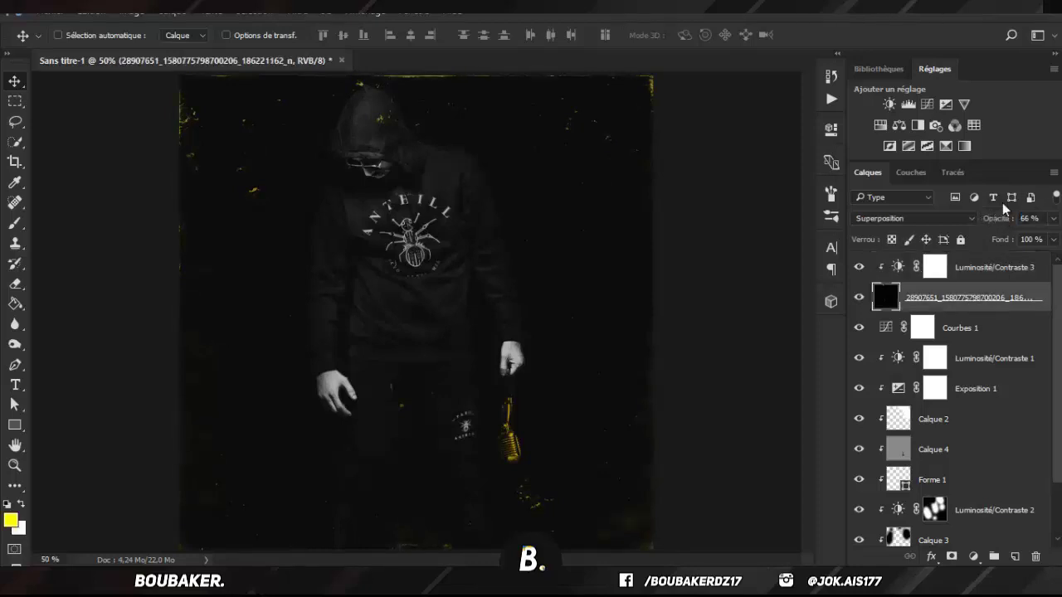
- Add an empty layer above Luminosité/Contraste 3, topped by a Brightness/Contrast adjustment with brightness 25 and contrast 7
{"action": "left_click", "coordinate": [1043, 270]}
{"action": "left_click", "coordinate": [1014, 557]}
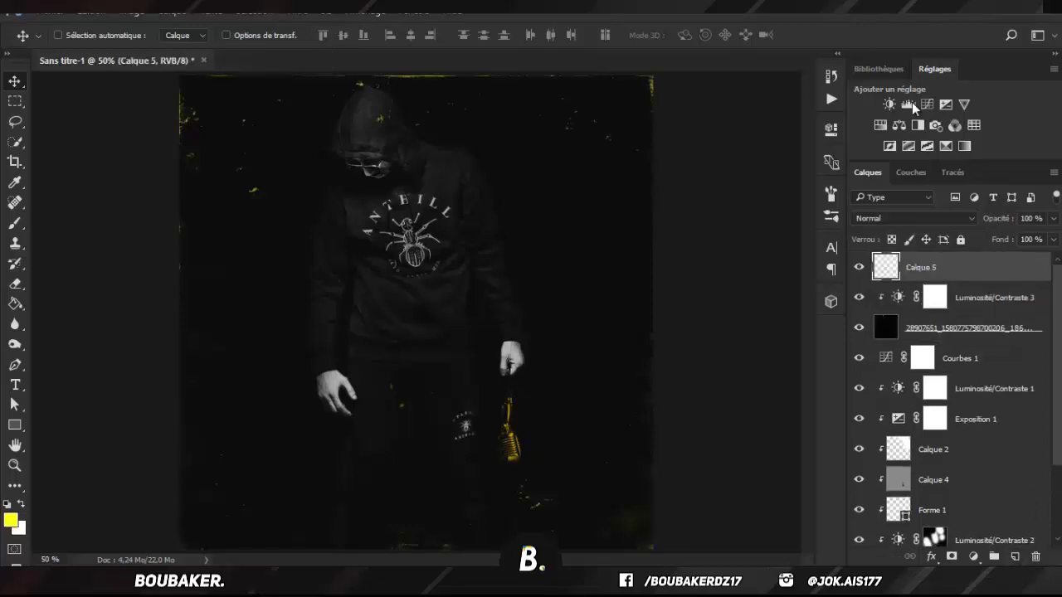
{"action": "left_click", "coordinate": [888, 104]}
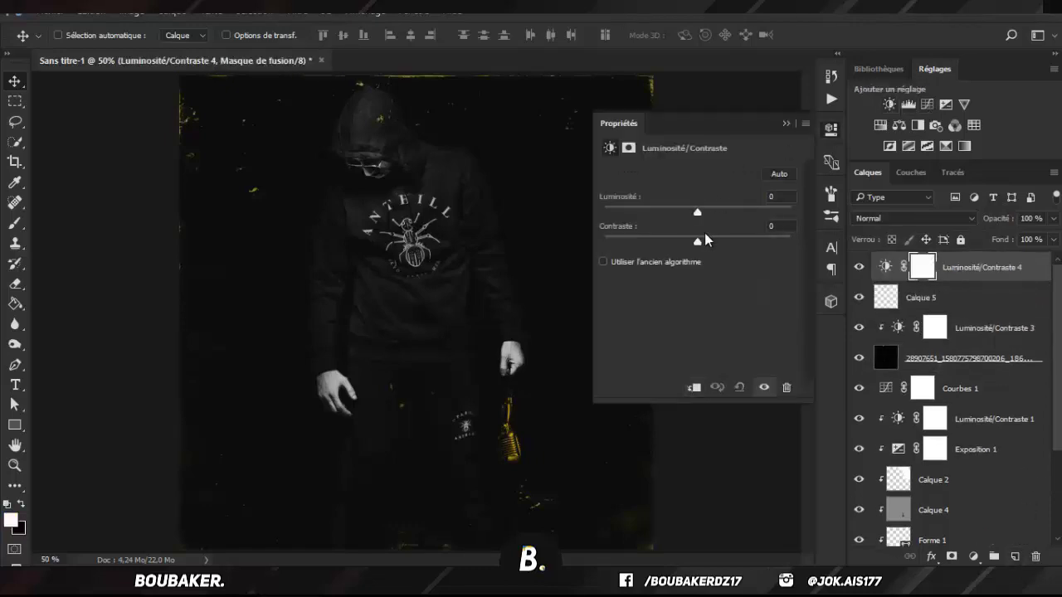
{"action": "left_click_drag", "start_coordinate": [701, 214], "coordinate": [713, 207]}
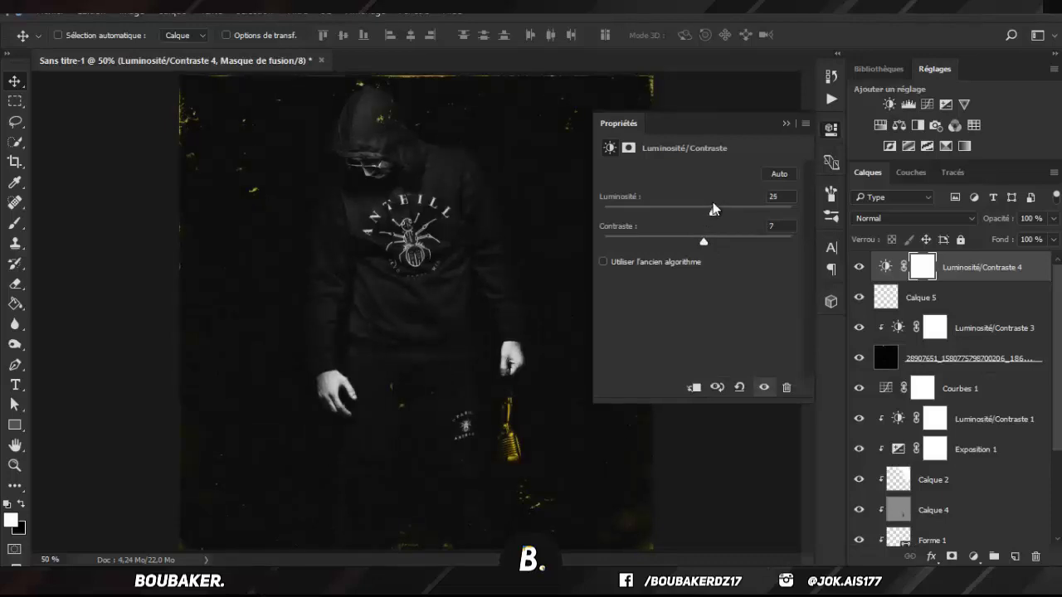
{"action": "left_click", "coordinate": [786, 123]}
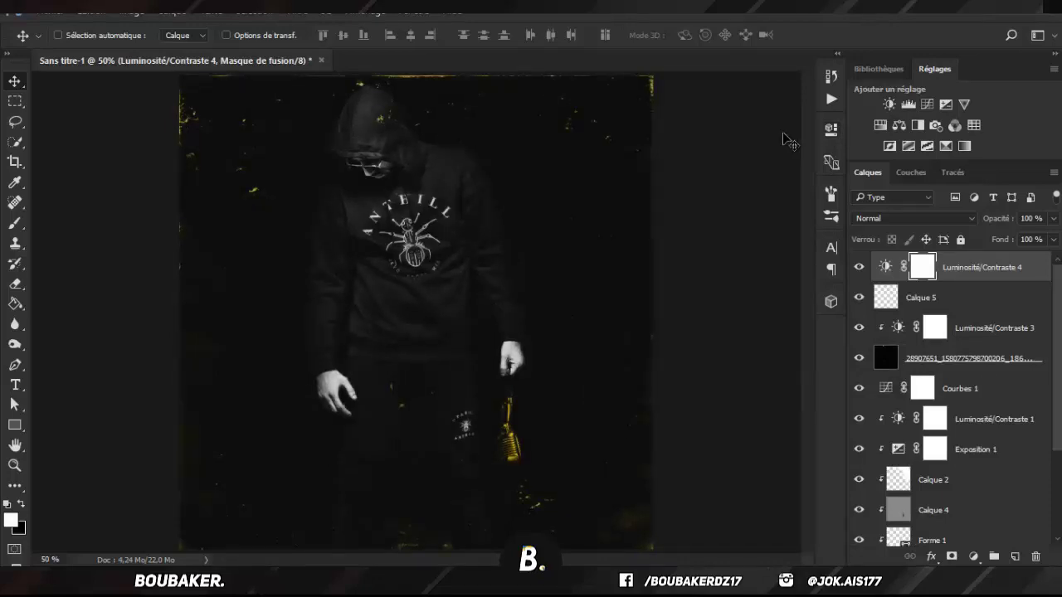
- Add the text "niro" in The Frontman font over the figure's legs and change its colour to white
{"action": "left_click", "coordinate": [15, 384]}
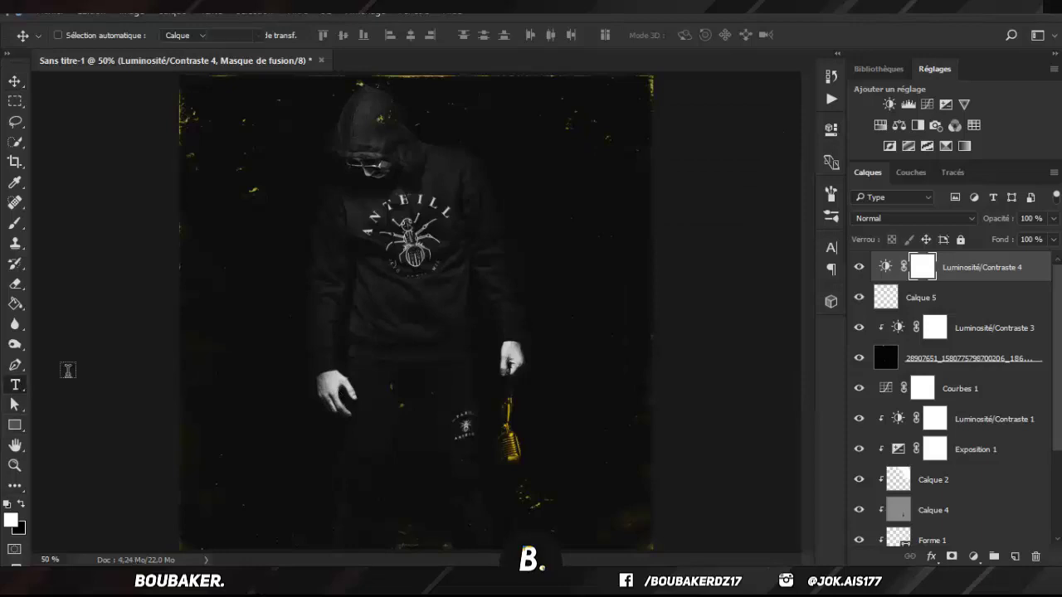
{"action": "left_click", "coordinate": [452, 383]}
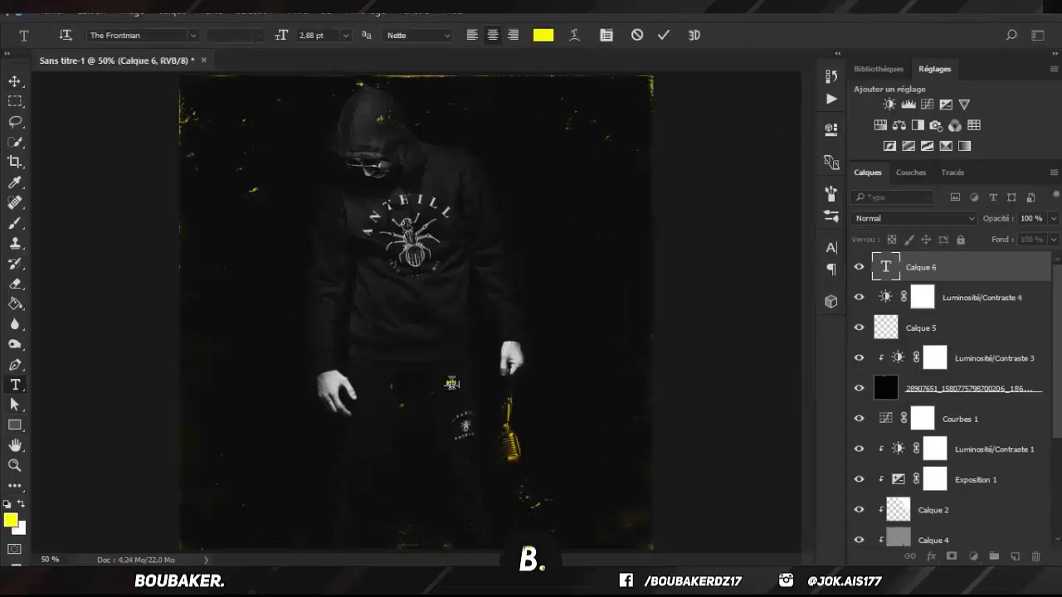
{"action": "left_click", "coordinate": [662, 35]}
{"action": "left_click", "coordinate": [543, 35]}
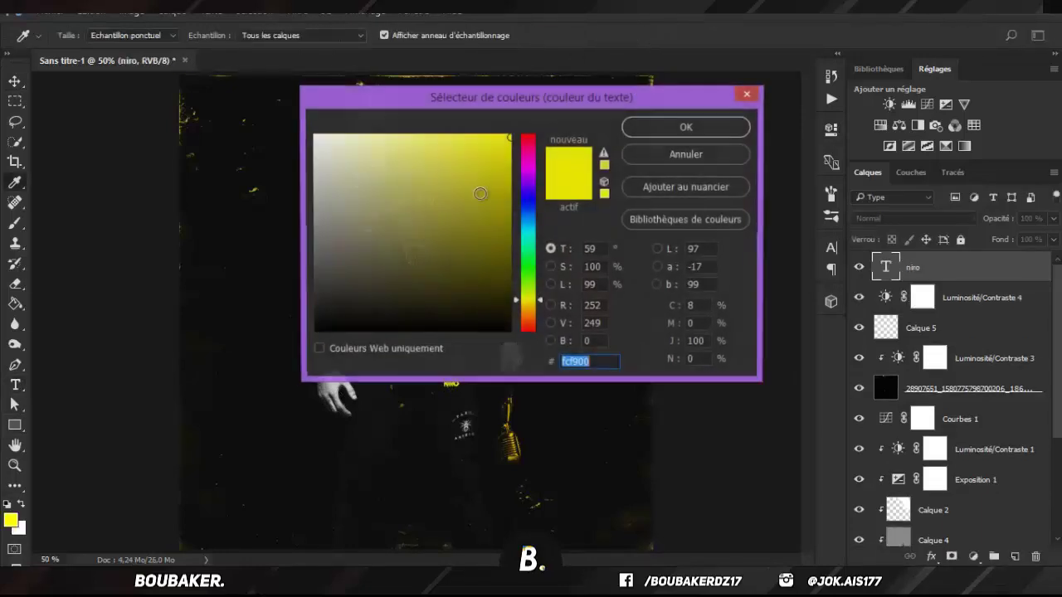
{"action": "left_click_drag", "start_coordinate": [481, 194], "coordinate": [254, 92]}
{"action": "key", "text": "Return"}
- Enlarge the niro text and centre it below the figure's hands
{"action": "key", "text": "ctrl+t"}
{"action": "left_click_drag", "start_coordinate": [459, 378], "coordinate": [522, 452]}
{"action": "key", "text": "Return"}
- Place the Sans-titre-2 logo, shrunk to a small mark at the canvas's bottom centre, and move the niro text down just above it
{"action": "left_click", "coordinate": [13, 75]}
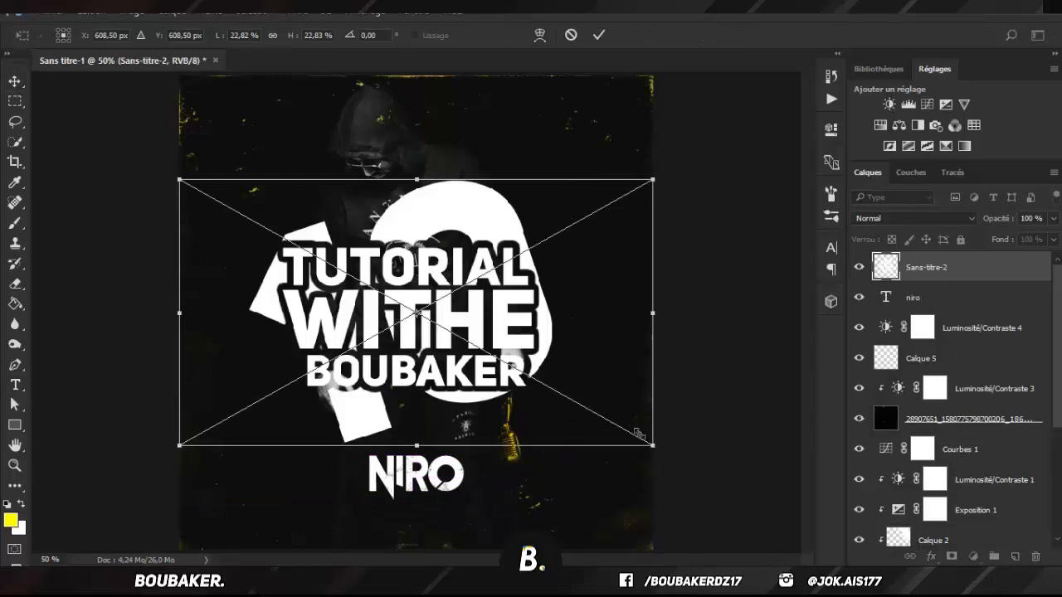
{"action": "left_click_drag", "start_coordinate": [638, 433], "coordinate": [471, 525]}
{"action": "key", "text": "Return"}
{"action": "key", "text": "ctrl+t"}
{"action": "key", "text": "Return"}
{"action": "left_click", "coordinate": [946, 296]}
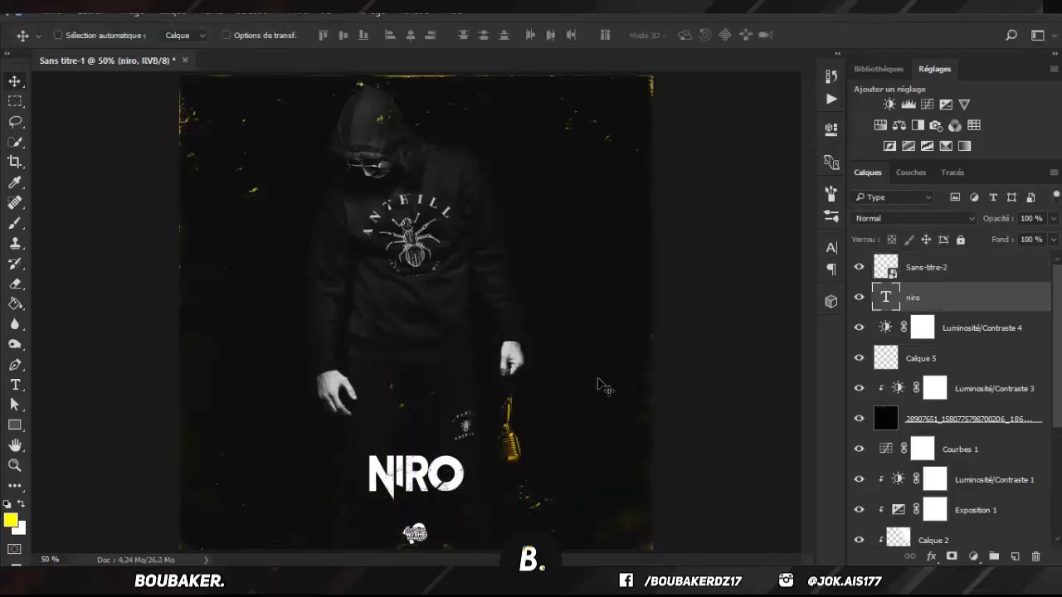
{"action": "left_click_drag", "start_coordinate": [461, 473], "coordinate": [462, 495]}
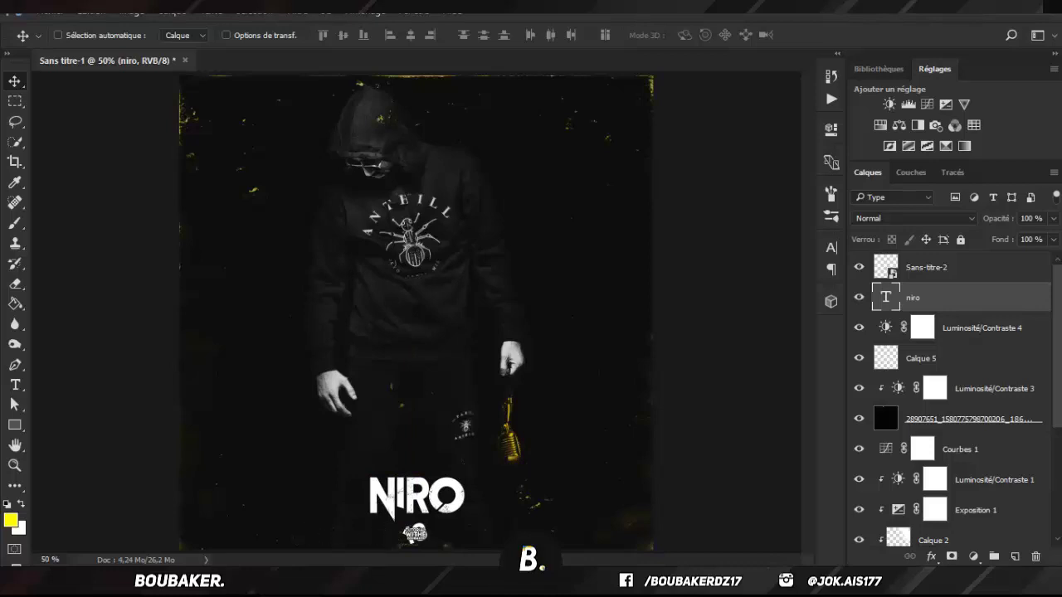
- Paste the Parental Advisory label and scale it down into the lower-right corner of the canvas
{"action": "key", "text": "ctrl+v"}
{"action": "key", "text": "ctrl+t"}
{"action": "left_click_drag", "start_coordinate": [180, 102], "coordinate": [527, 298]}
{"action": "key", "text": "Return"}
{"action": "left_click_drag", "start_coordinate": [567, 330], "coordinate": [624, 539]}
{"action": "key", "text": "ctrl+t"}
{"action": "left_click_drag", "start_coordinate": [636, 501], "coordinate": [631, 508]}
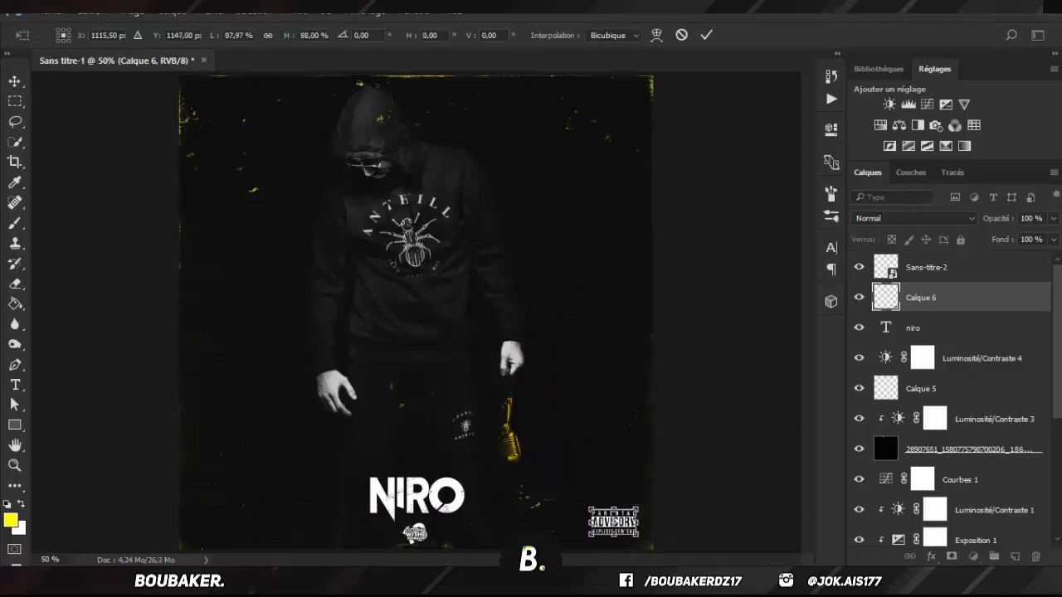
{"action": "key", "text": "Return"}
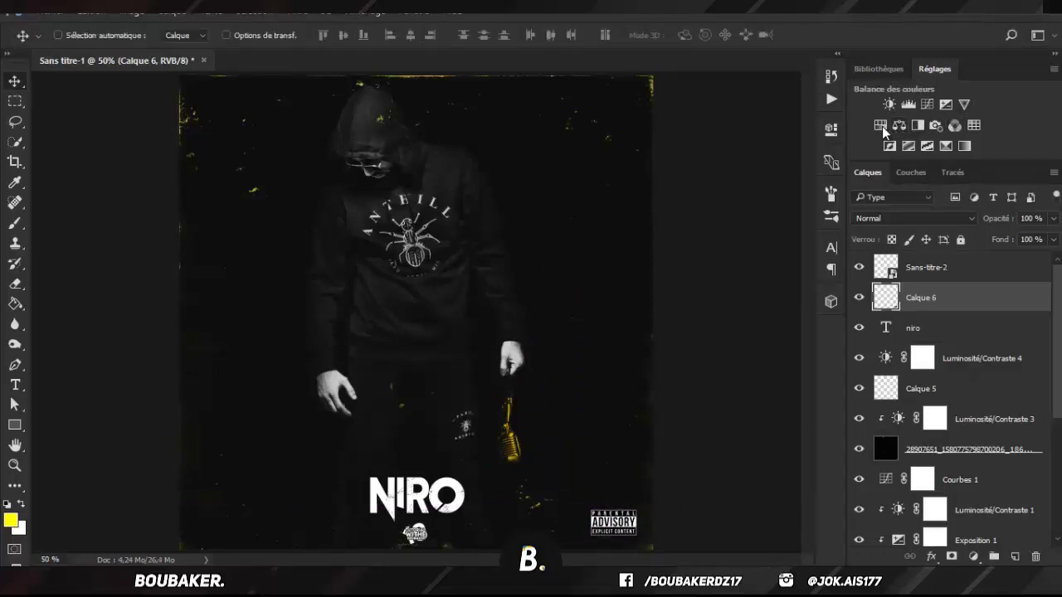
- Add a Hue/Saturation adjustment above Calque 6 with hue -7 and saturation +12
{"action": "left_click", "coordinate": [881, 125]}
{"action": "left_click_drag", "start_coordinate": [697, 231], "coordinate": [719, 258]}
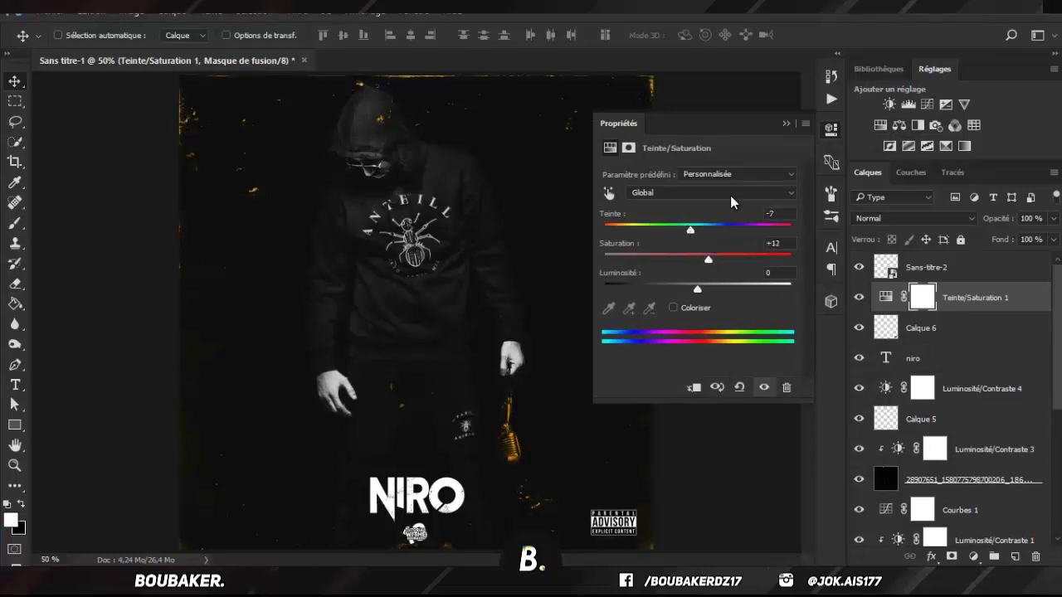
{"action": "left_click", "coordinate": [785, 125]}
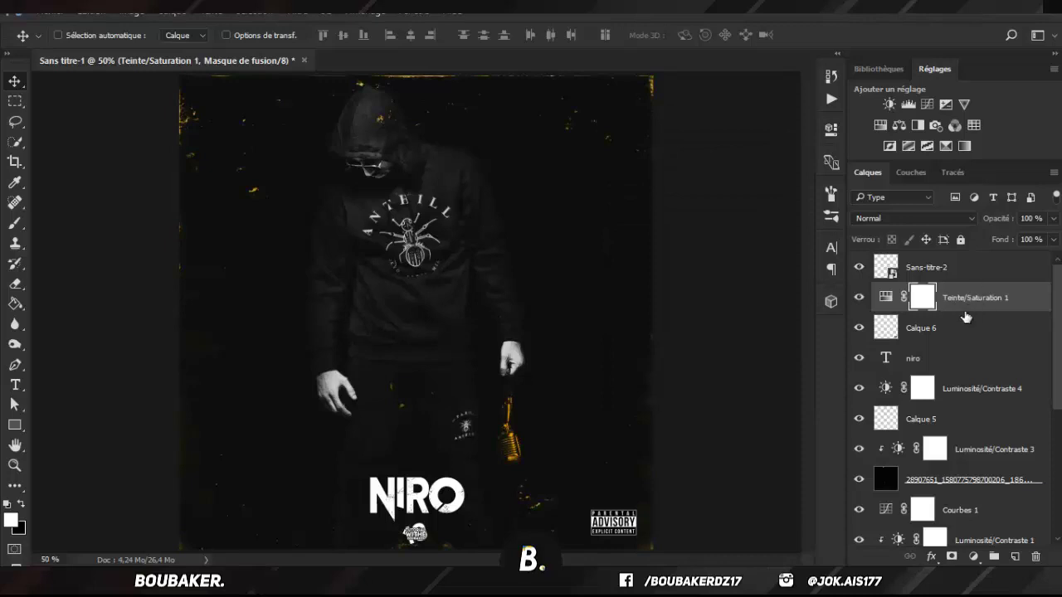
- On the Forme 1 shape layer, trace a Pen path along the upper edge of the glasses' horizontal bar, from its right corner leftward
{"action": "scroll", "coordinate": [966, 317], "scroll_direction": "down", "scroll_amount": 5}
{"action": "left_click", "coordinate": [982, 420]}
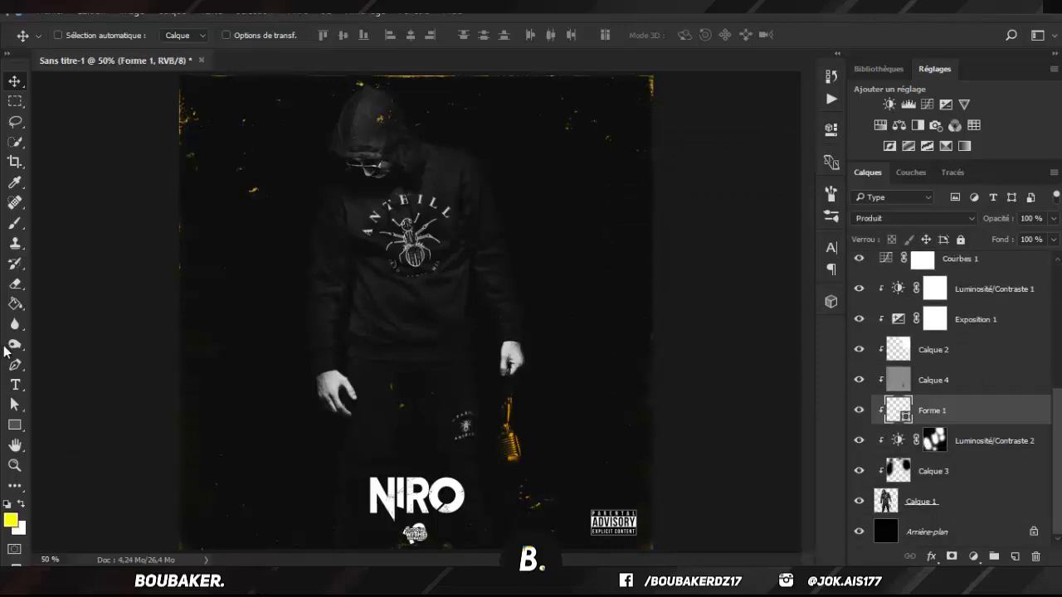
{"action": "left_click", "coordinate": [12, 366]}
{"action": "key", "text": "ctrl+plus"}
{"action": "key", "text": "ctrl+plus"}
{"action": "scroll", "coordinate": [253, 64], "scroll_direction": "up", "scroll_amount": 3}
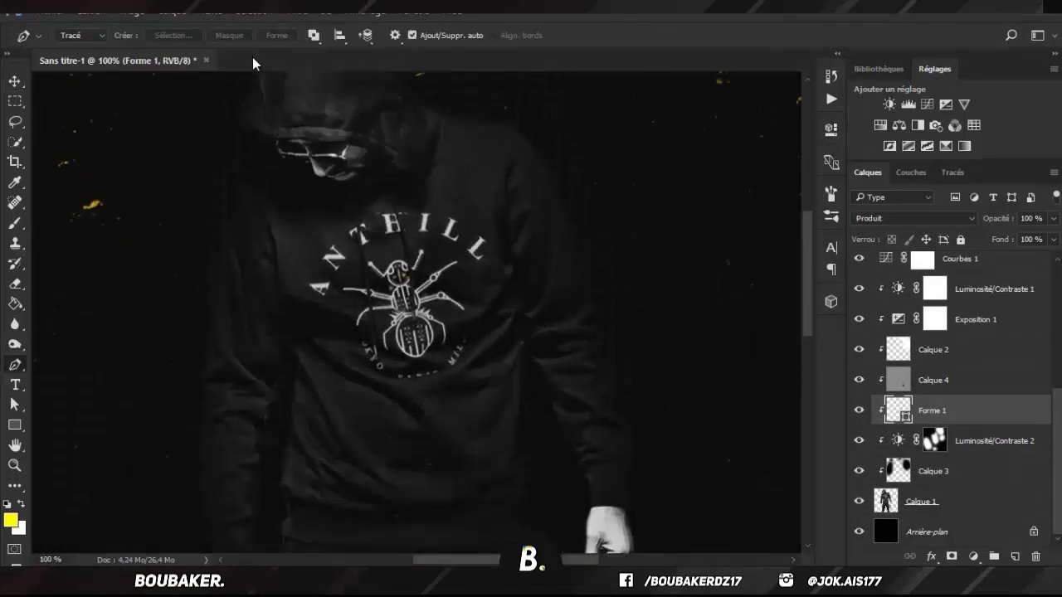
{"action": "key", "text": "ctrl+plus"}
{"action": "key", "text": "ctrl+plus"}
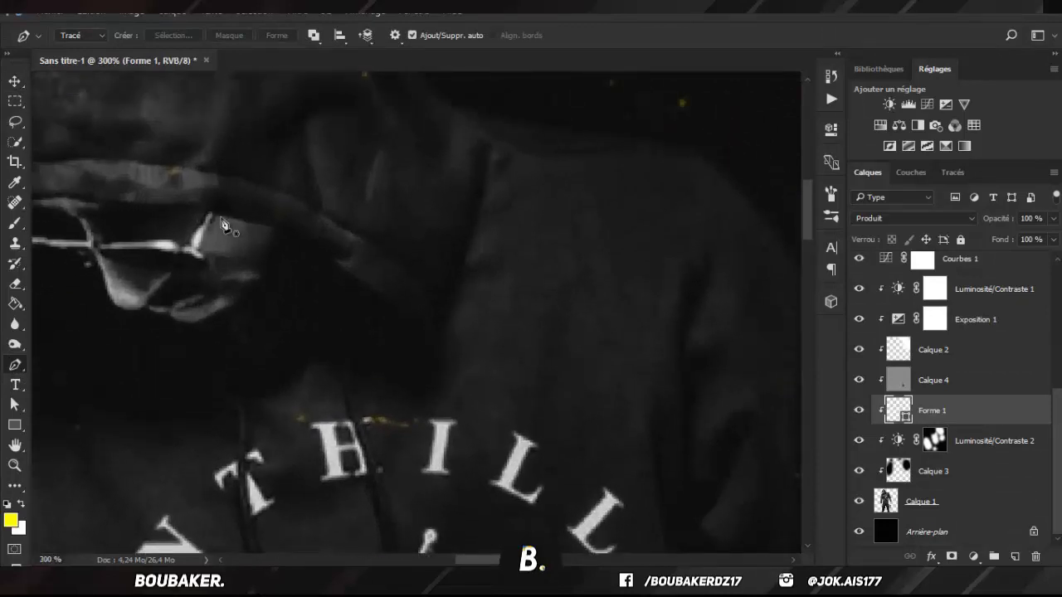
{"action": "left_click", "coordinate": [210, 213]}
{"action": "left_click", "coordinate": [189, 249]}
{"action": "left_click_drag", "start_coordinate": [513, 559], "coordinate": [471, 551]}
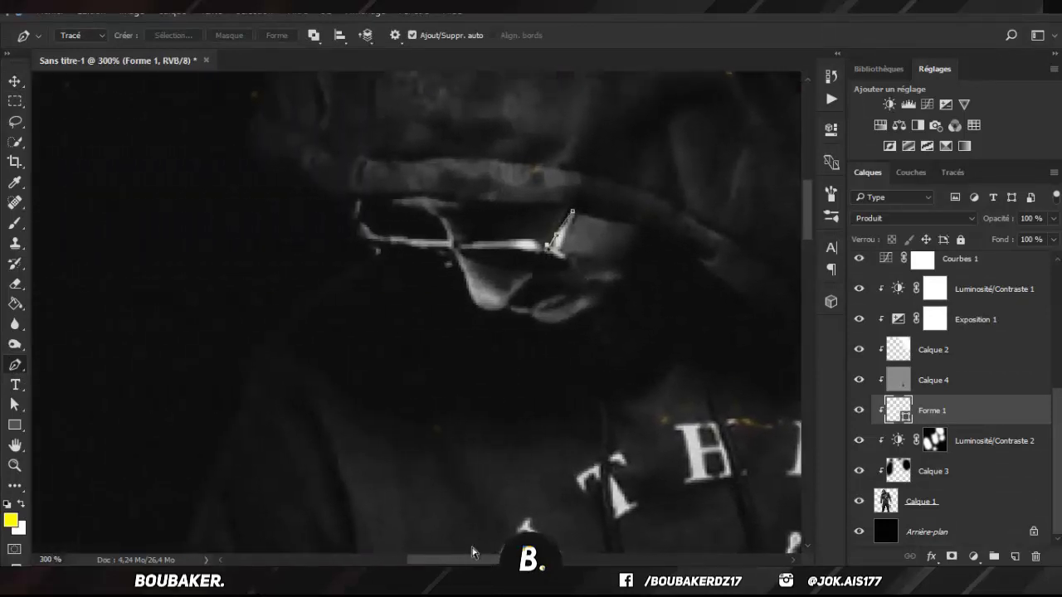
{"action": "key", "text": "ctrl+plus"}
{"action": "key", "text": "ctrl+plus"}
{"action": "scroll", "coordinate": [514, 222], "scroll_direction": "up", "scroll_amount": 1}
{"action": "left_click", "coordinate": [574, 235]}
{"action": "left_click", "coordinate": [535, 243]}
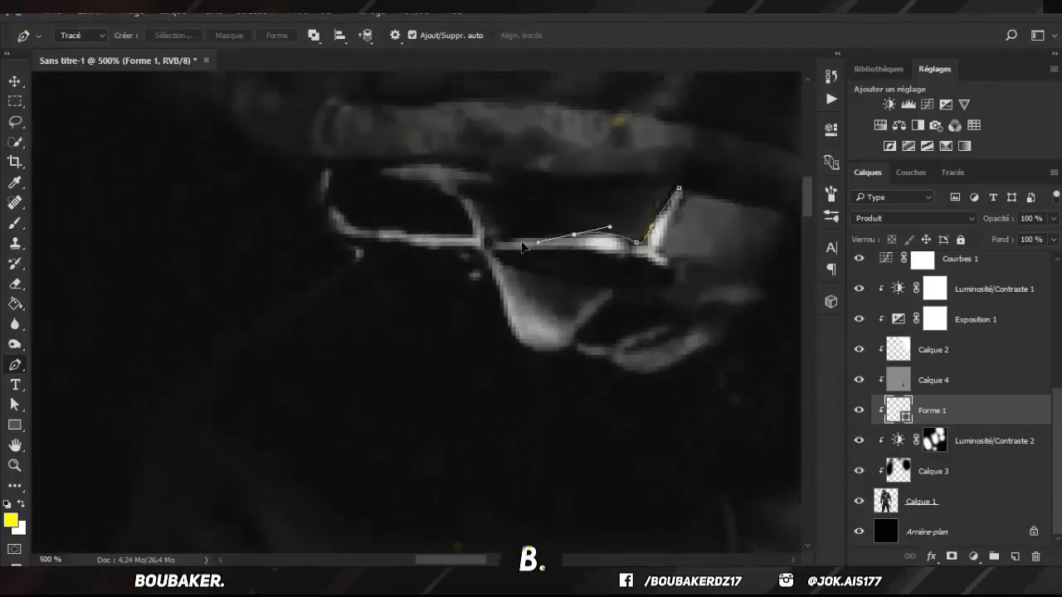
{"action": "left_click", "coordinate": [510, 242]}
{"action": "left_click", "coordinate": [485, 243]}
{"action": "left_click", "coordinate": [418, 235]}
{"action": "left_click", "coordinate": [380, 236]}
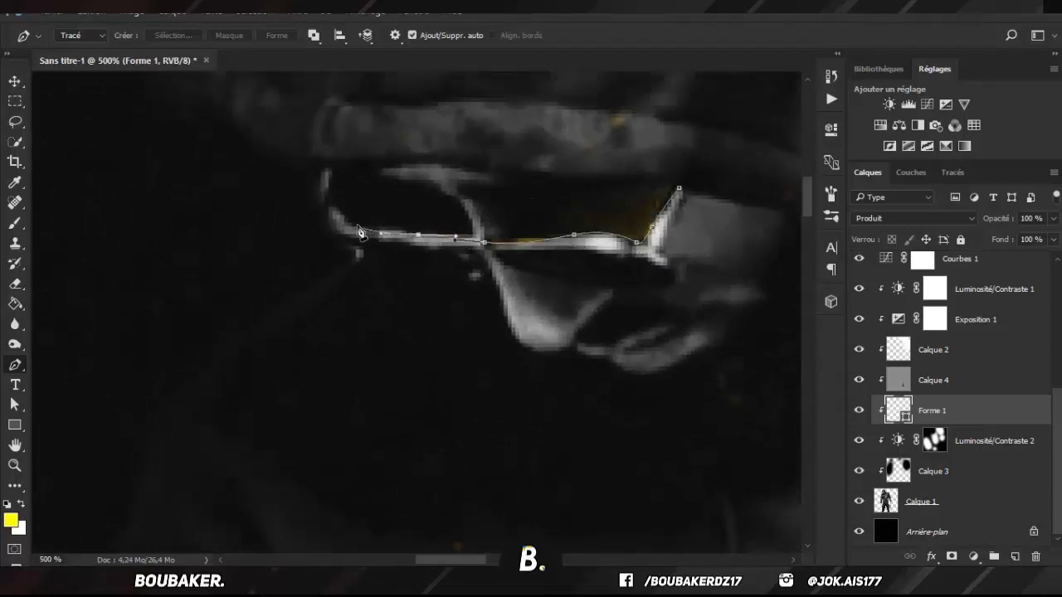
- Continue the Forme 1 path around the glasses' far end and back along the lower edge of the bar, closing it at the starting corner
{"action": "left_click", "coordinate": [356, 227]}
{"action": "left_click", "coordinate": [332, 216]}
{"action": "left_click", "coordinate": [333, 172]}
{"action": "left_click", "coordinate": [317, 234]}
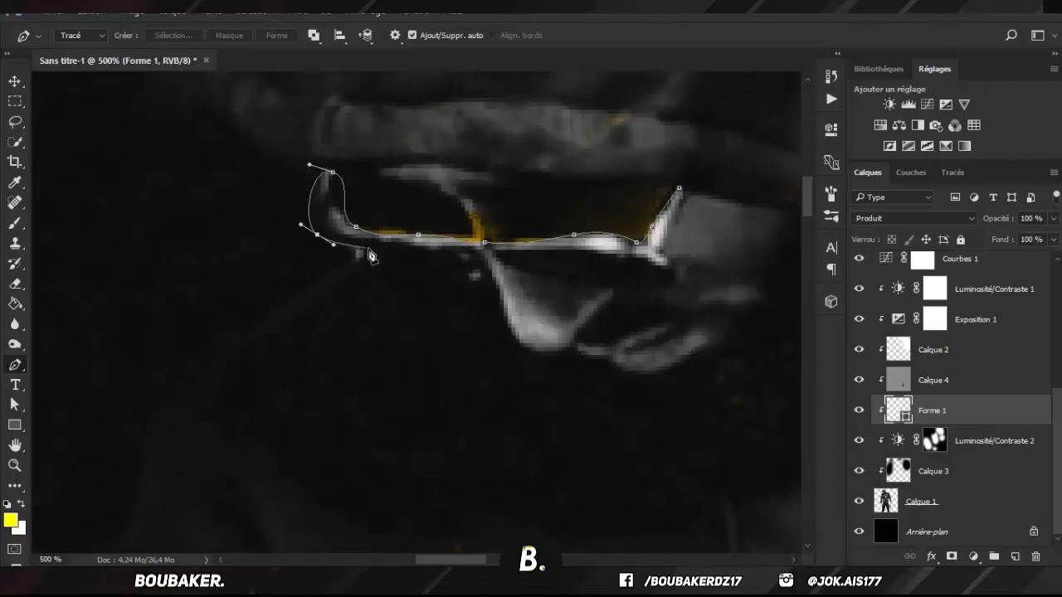
{"action": "left_click_drag", "start_coordinate": [370, 250], "coordinate": [398, 245]}
{"action": "left_click_drag", "start_coordinate": [477, 254], "coordinate": [502, 264]}
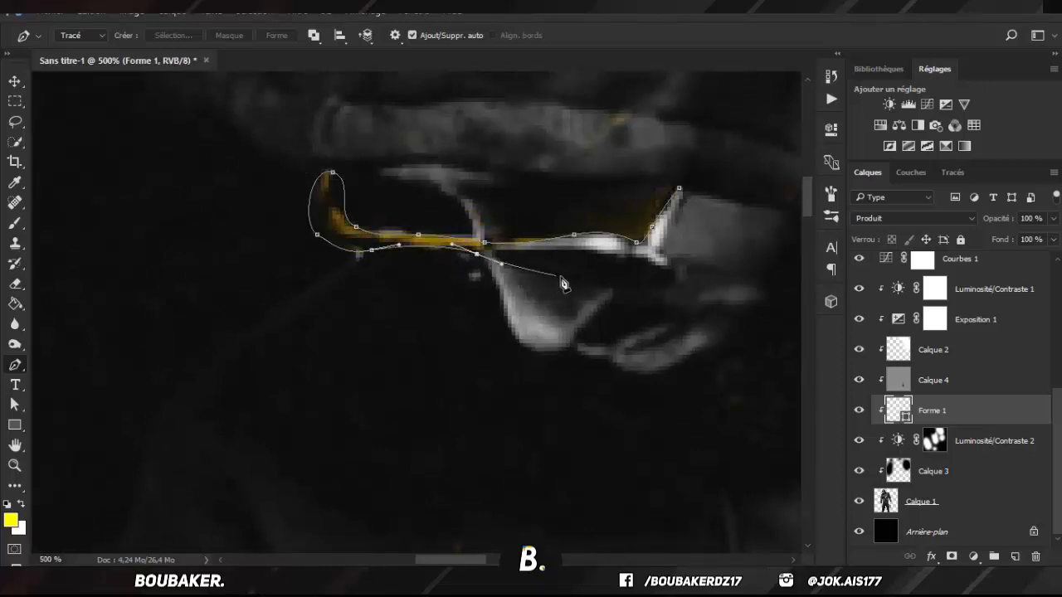
{"action": "left_click_drag", "start_coordinate": [563, 277], "coordinate": [682, 266]}
{"action": "left_click", "coordinate": [659, 253]}
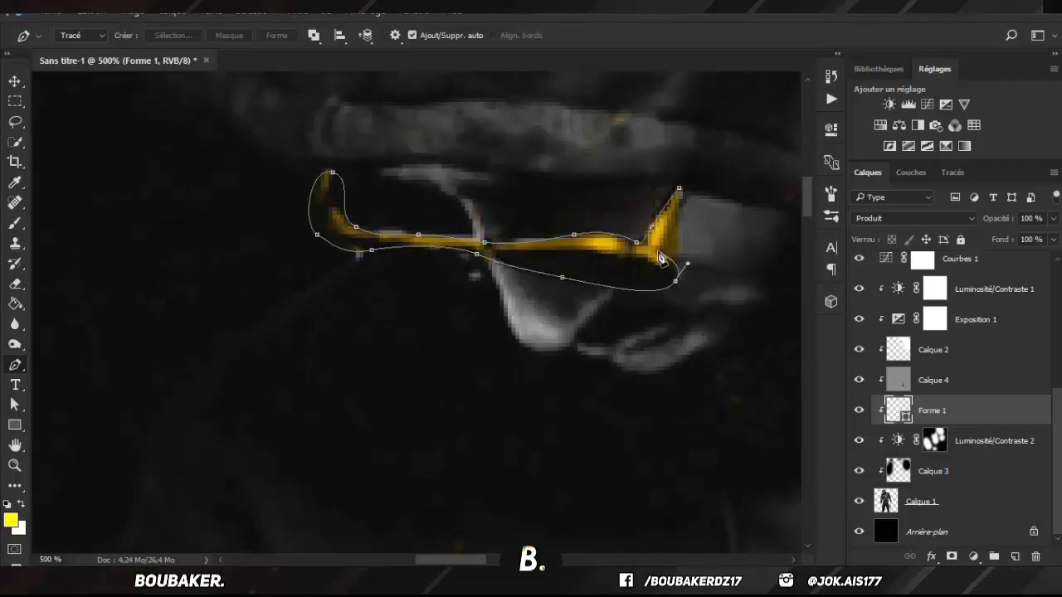
{"action": "left_click", "coordinate": [679, 189]}
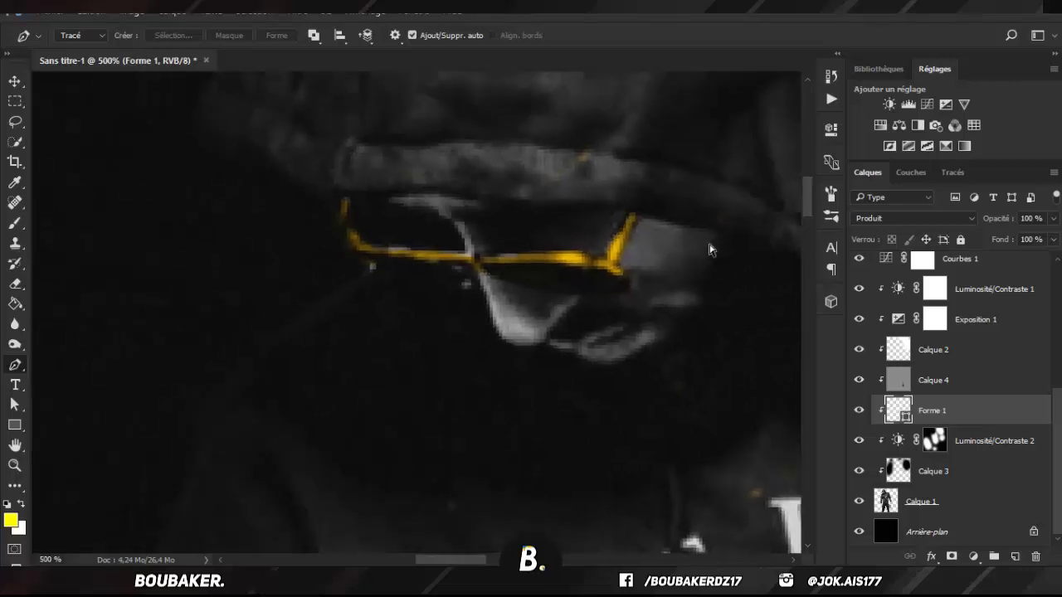
- Reduce the opacity of the gold-speckled texture layer, blended with Superposition above Courbes 1, to 34%
{"action": "key", "text": "ctrl+minus"}
{"action": "key", "text": "ctrl+minus"}
{"action": "key", "text": "ctrl+minus"}
{"action": "key", "text": "ctrl+minus"}
{"action": "key", "text": "ctrl+minus"}
{"action": "key", "text": "ctrl+minus"}
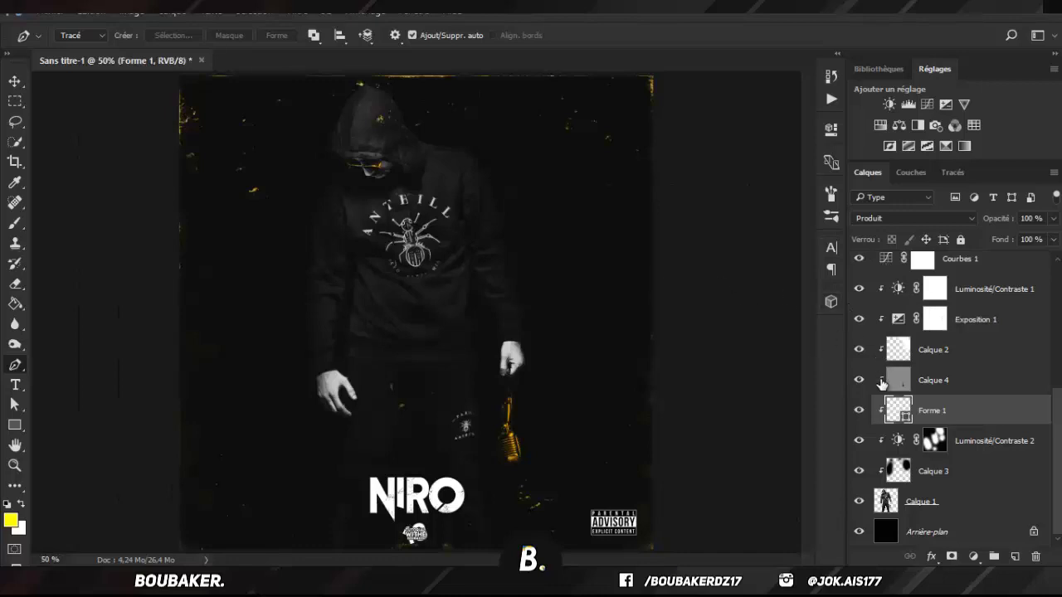
{"action": "scroll", "coordinate": [947, 348], "scroll_direction": "up", "scroll_amount": 1}
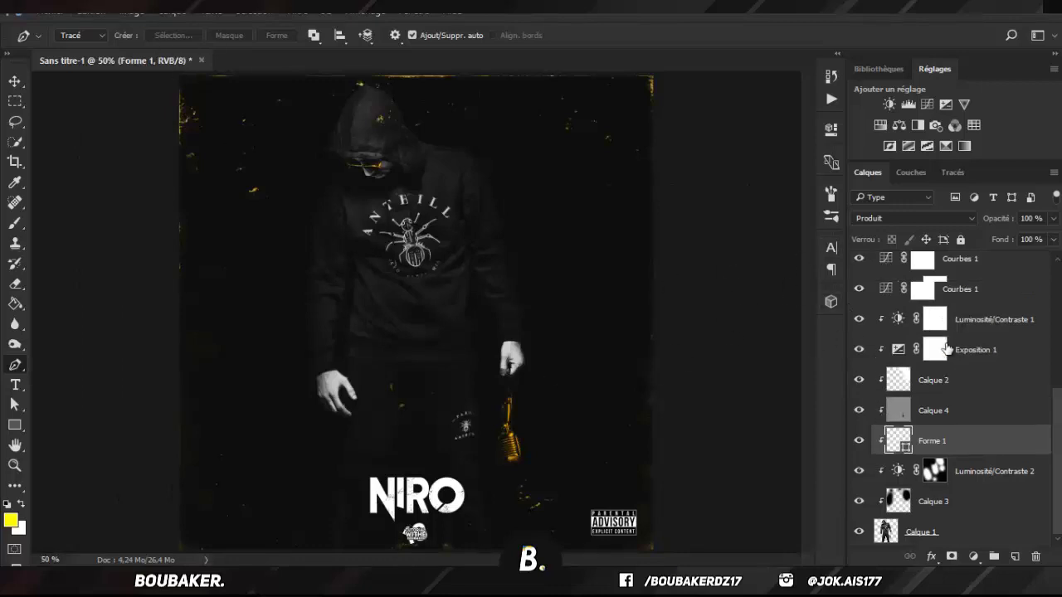
{"action": "scroll", "coordinate": [948, 348], "scroll_direction": "up", "scroll_amount": 7}
{"action": "left_click", "coordinate": [987, 477]}
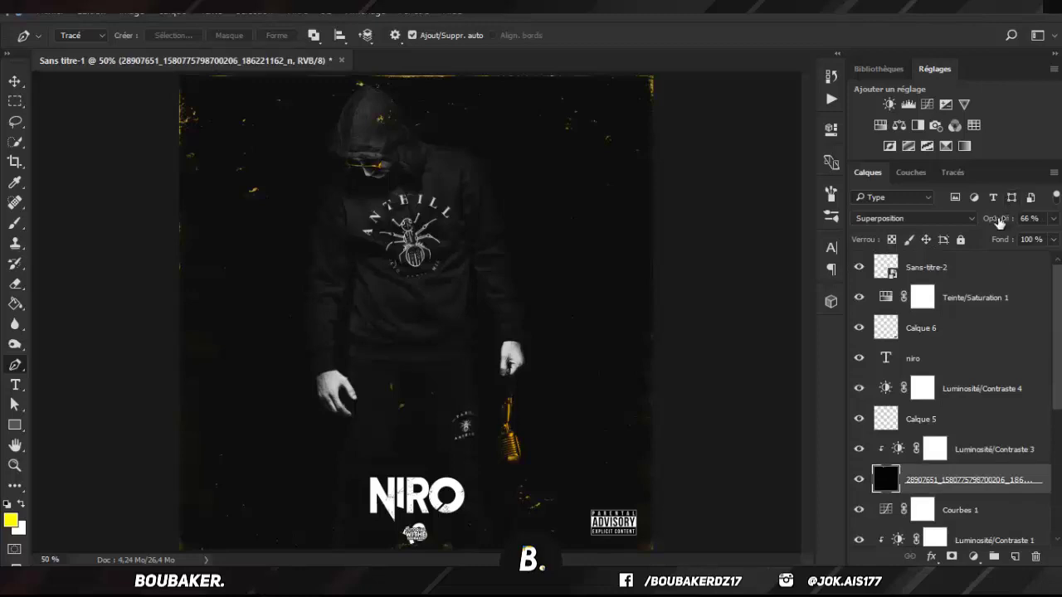
{"action": "left_click_drag", "start_coordinate": [989, 218], "coordinate": [984, 238]}
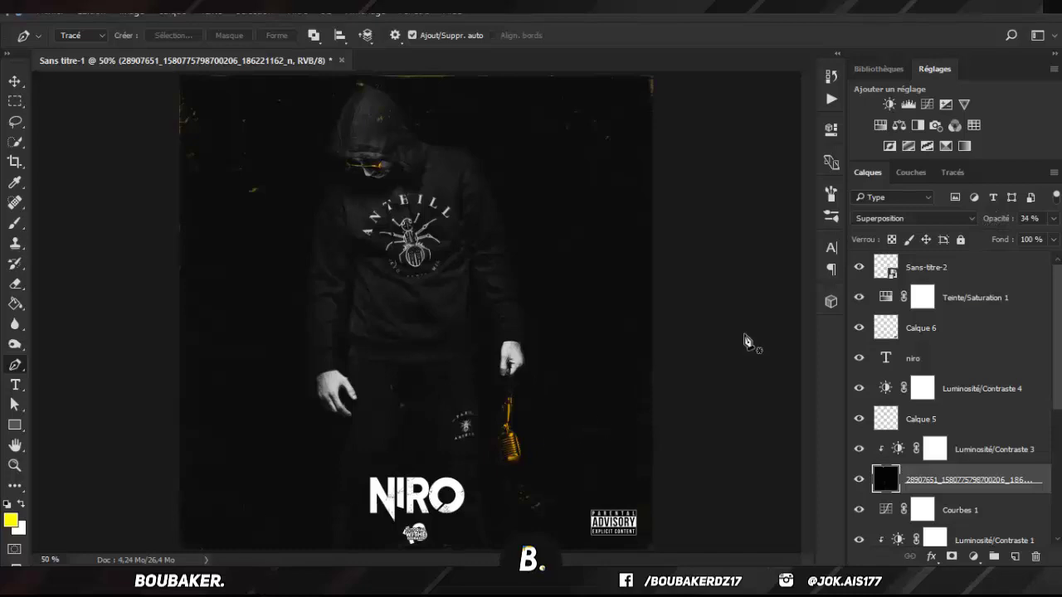
- Add a clipped Brightness/Contrast adjustment directly above Calque 1 with brightness about -20 and contrast 51
{"action": "scroll", "coordinate": [996, 357], "scroll_direction": "down", "scroll_amount": 5}
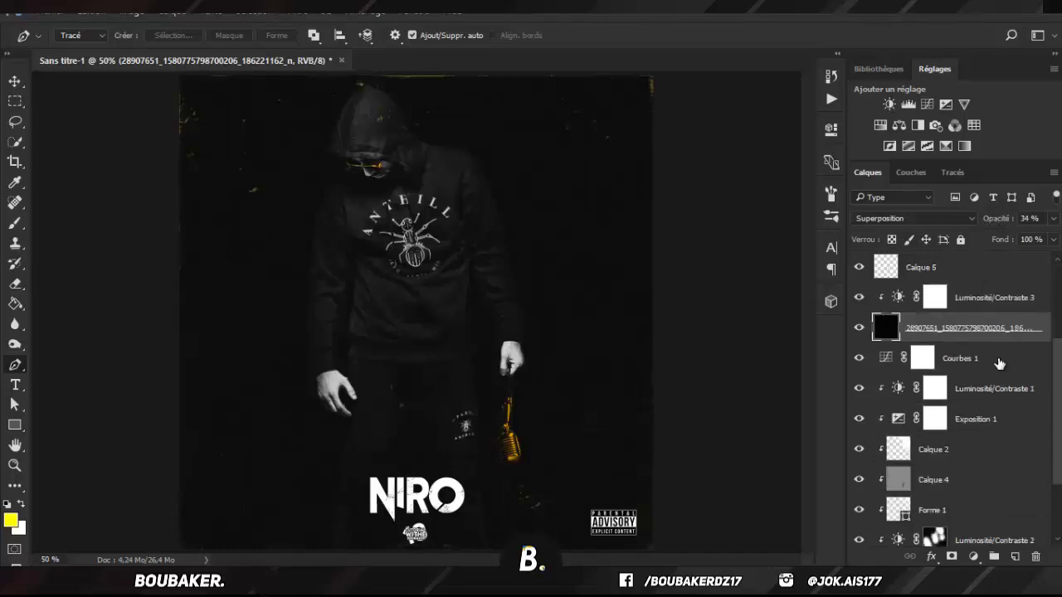
{"action": "left_click", "coordinate": [946, 501]}
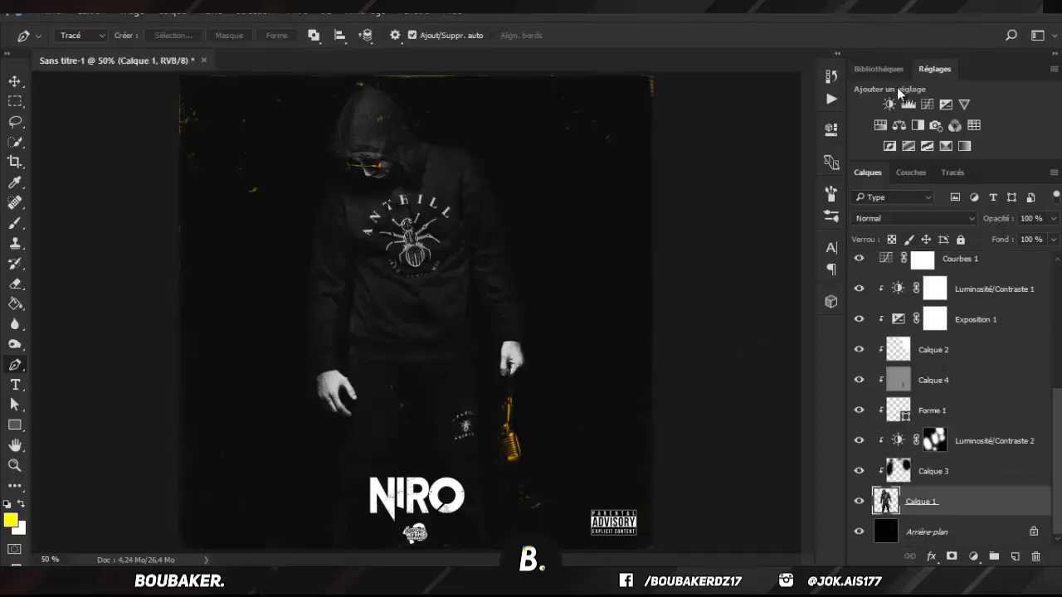
{"action": "left_click", "coordinate": [889, 104]}
{"action": "left_click_drag", "start_coordinate": [697, 211], "coordinate": [762, 236]}
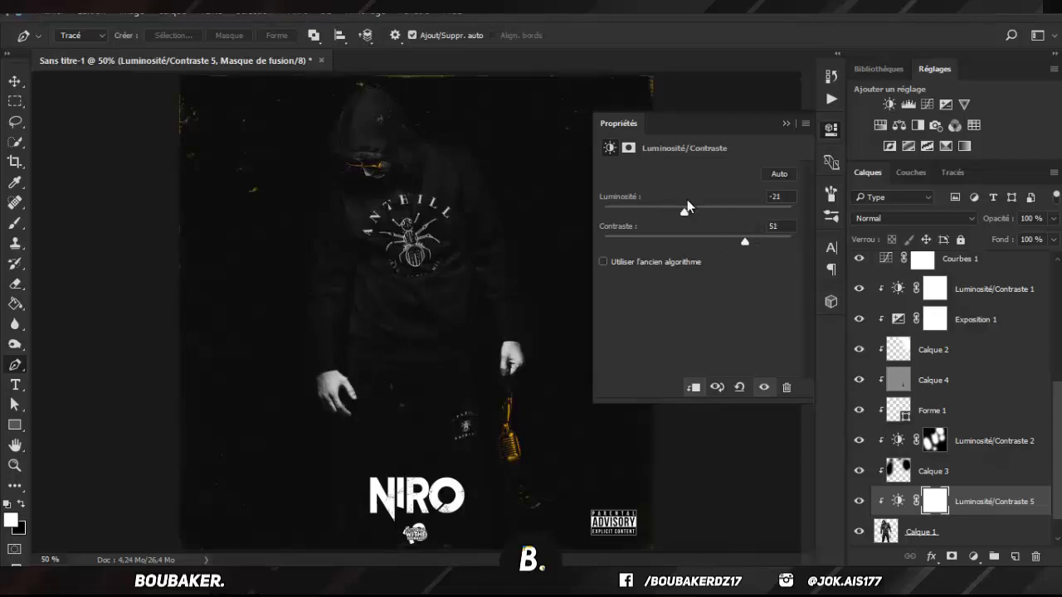
{"action": "mouse_move", "coordinate": [685, 209]}
{"action": "left_mouse_down"}
{"action": "mouse_move", "coordinate": [714, 209]}
{"action": "mouse_move", "coordinate": [685, 212]}
{"action": "left_mouse_up"}
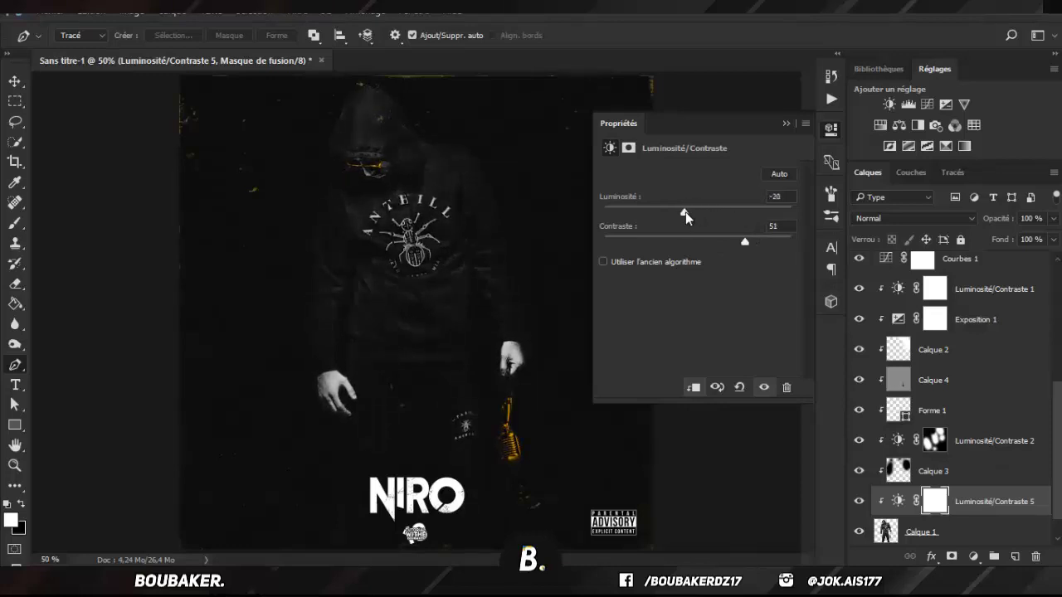